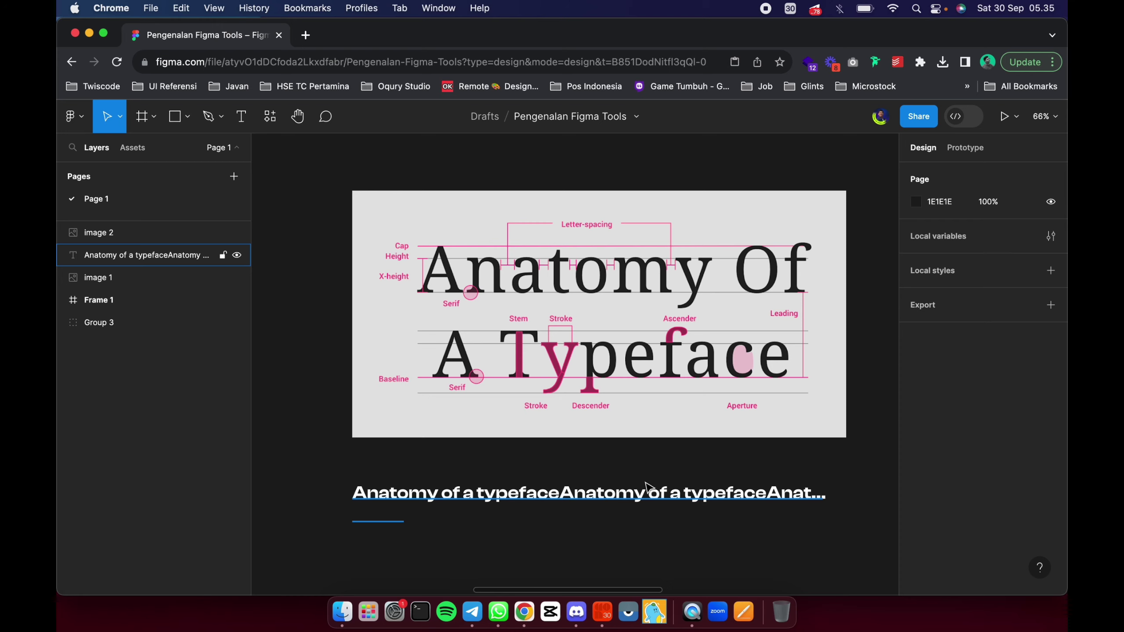
Pan the canvas to the box-model image and clear its selection.
scroll(646, 486, "right", 10)
scroll(645, 485, "right", 5)
scroll(646, 486, "right", 5)
scroll(645, 487, "up", 5)
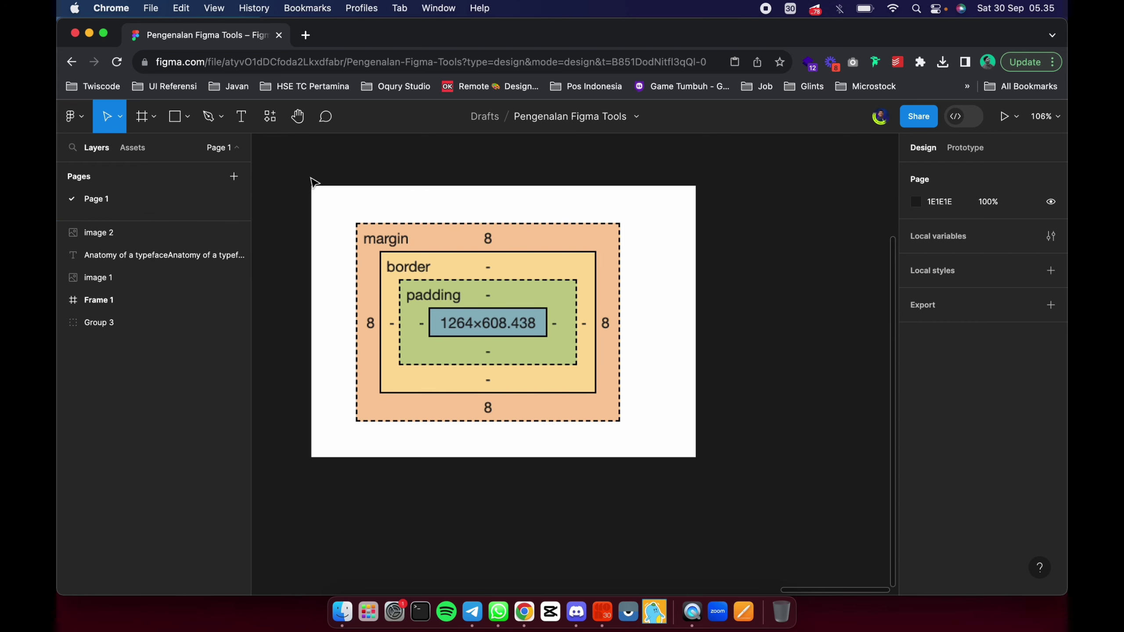
scroll(266, 170, "left", 5)
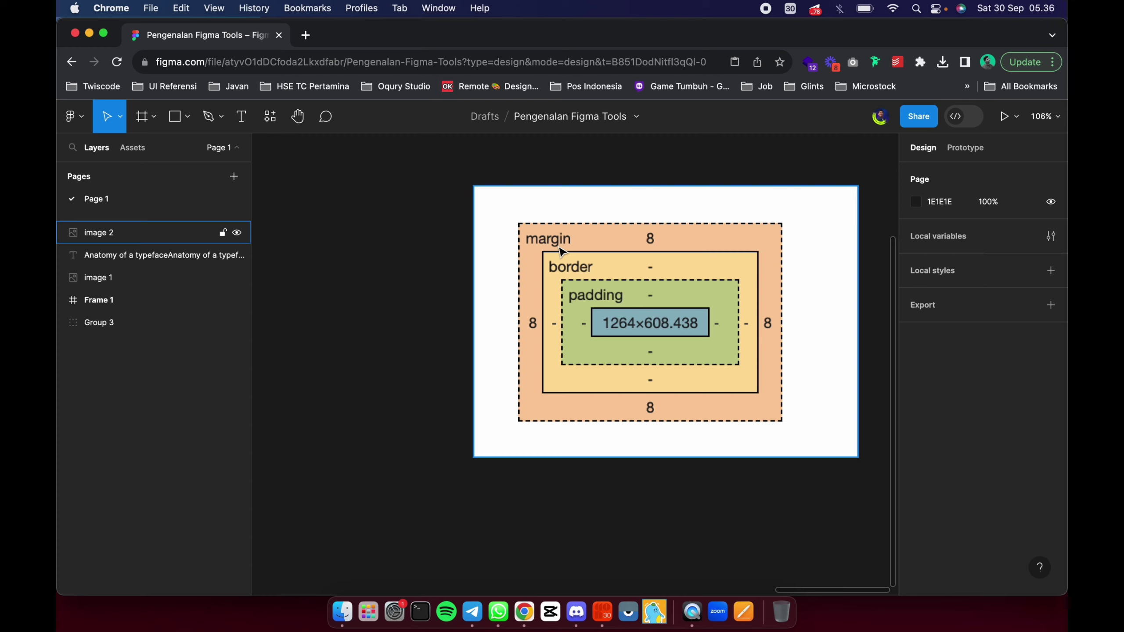
left_click(711, 163)
scroll(629, 257, "down", 5)
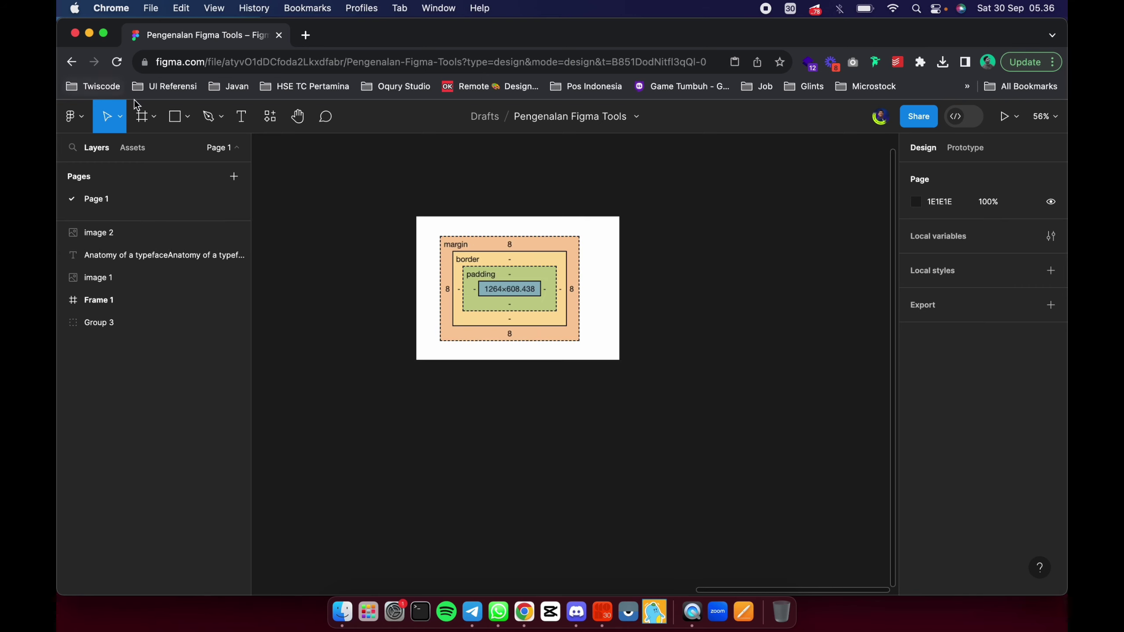
Add a 360×800 Android Large frame beside the box-model image.
left_click(142, 116)
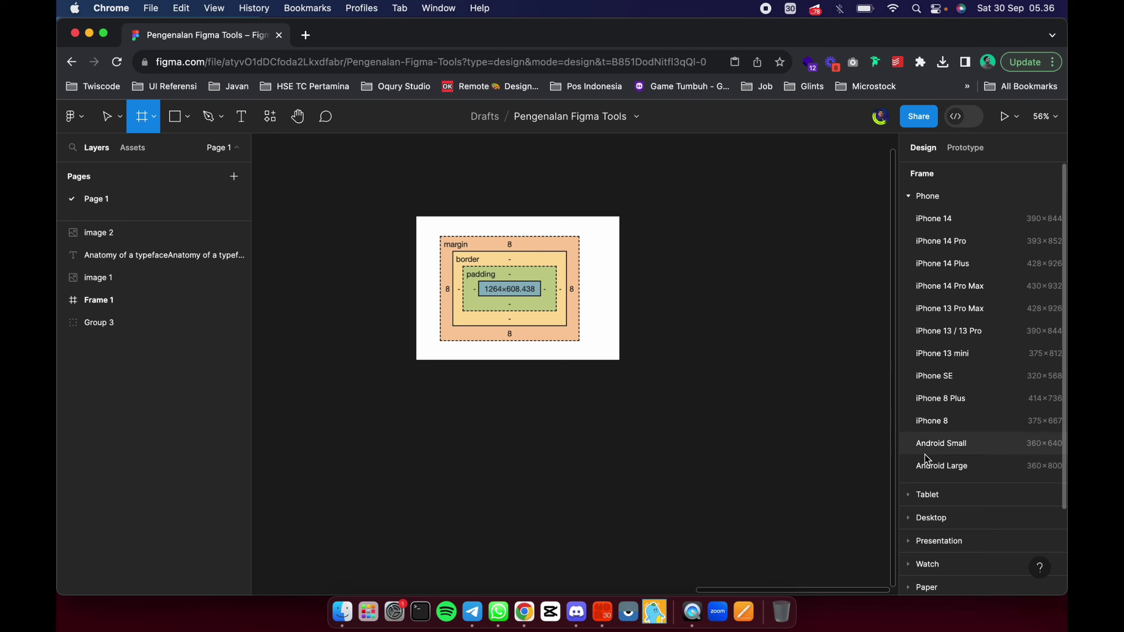
left_click(852, 465)
left_click(822, 188)
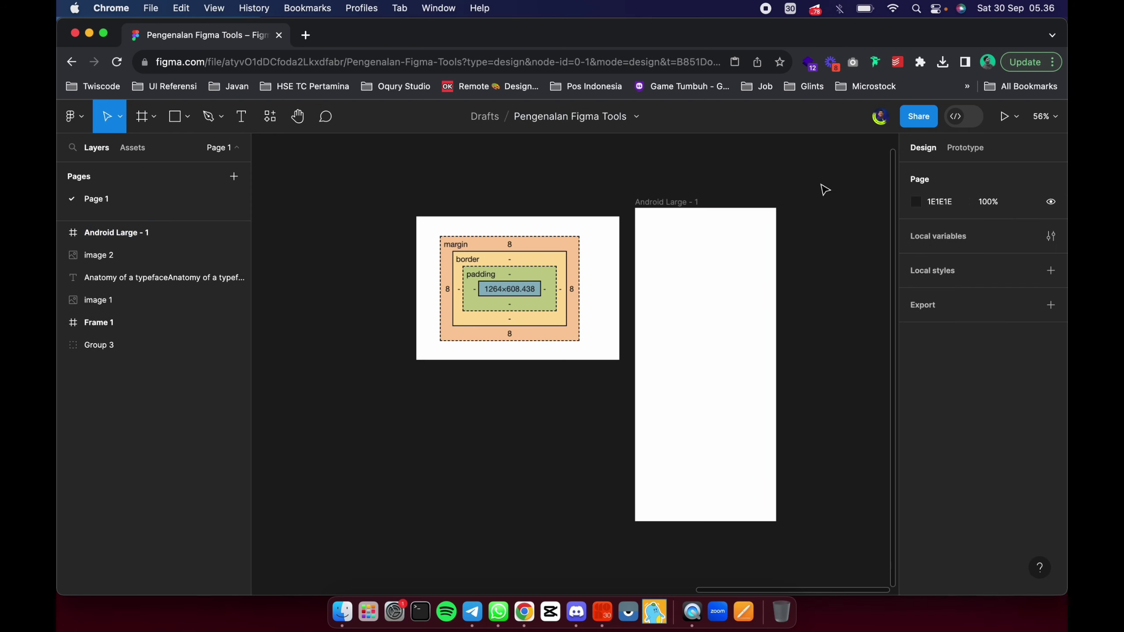
scroll(823, 188, "down", 1)
scroll(823, 188, "right", 1)
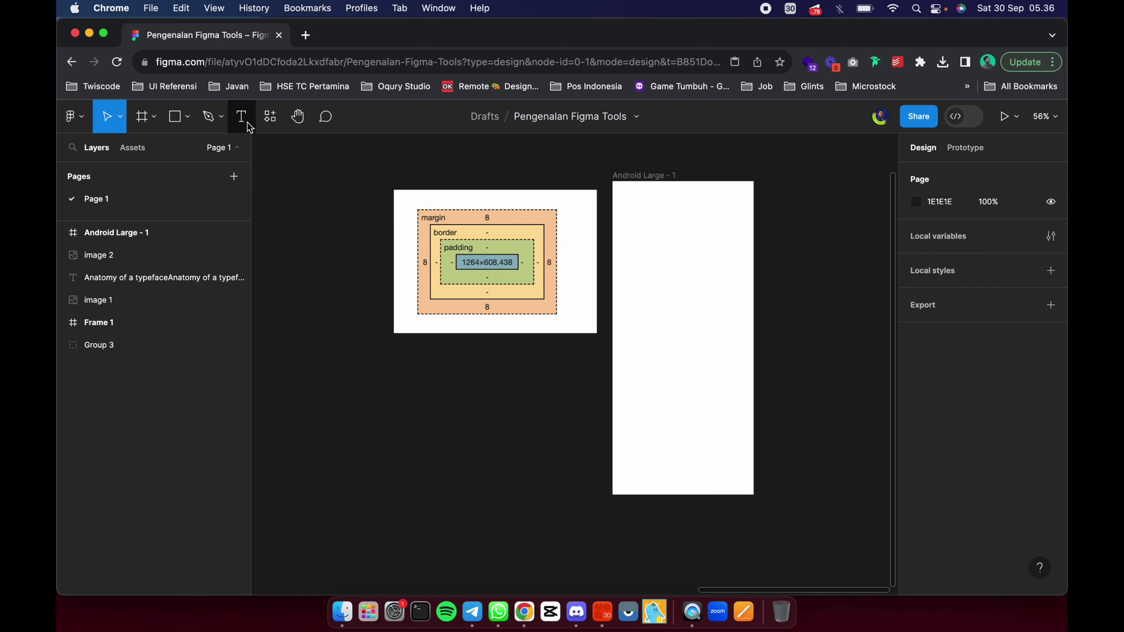
left_click(244, 120)
Add a 'Lorem Ipsum' text layer inside the Android Large frame.
left_click(632, 276)
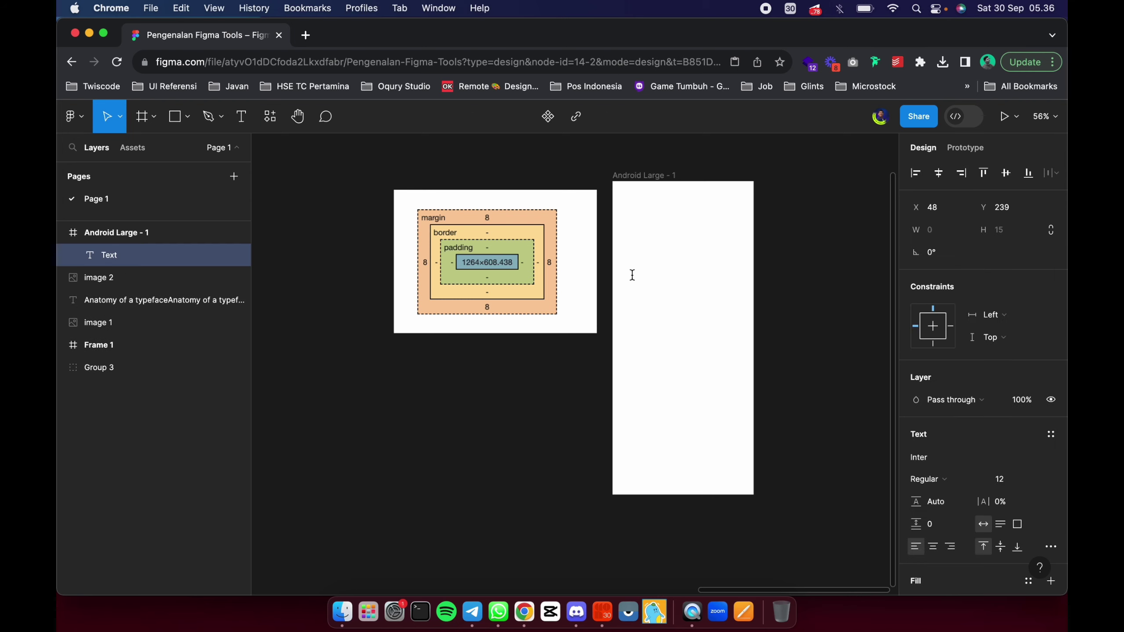
type("Lorem")
type(" Ipsum")
key("Escape")
scroll(717, 278, "up", 1)
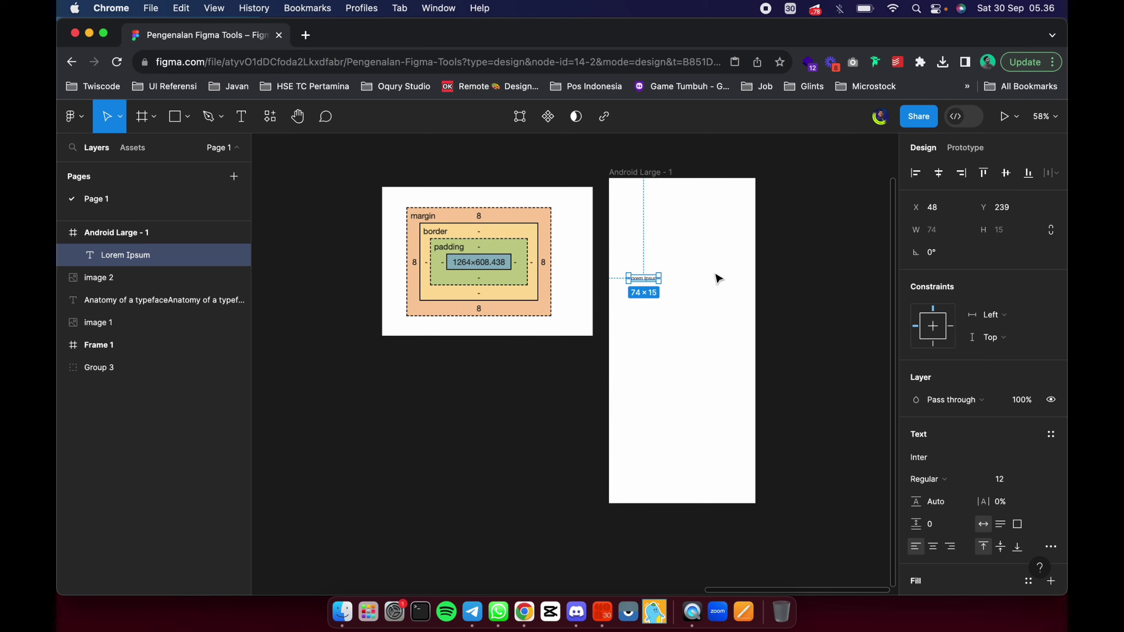
left_click(274, 124)
Run the Lorem Ipsum plugin to fill the text layer with 50 words.
left_click(341, 148)
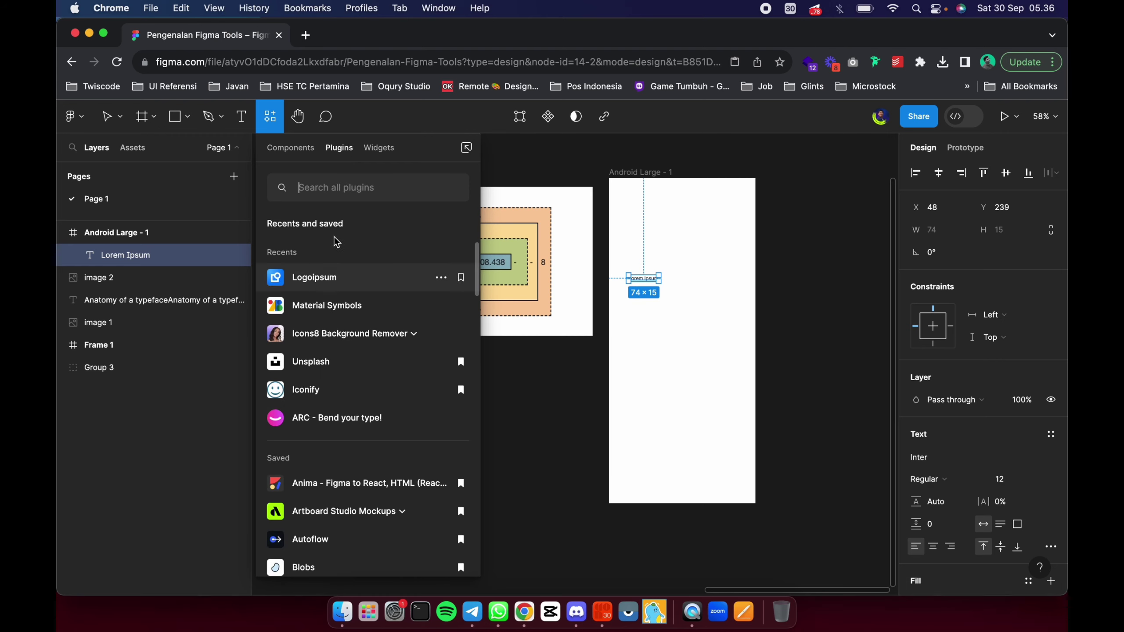
type("lorem")
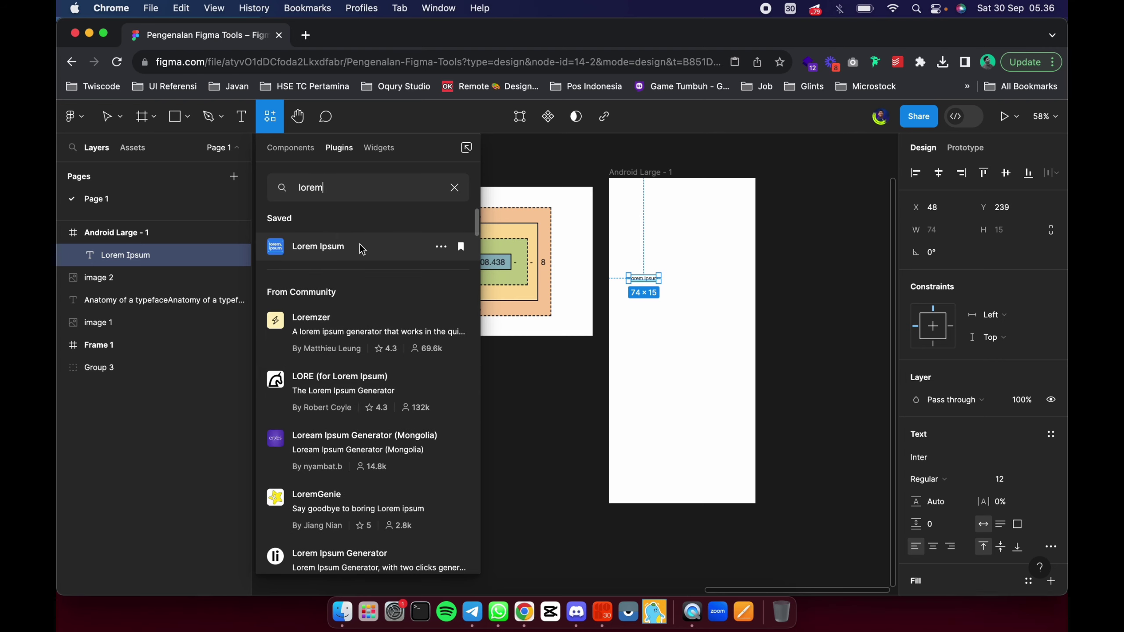
left_click(362, 249)
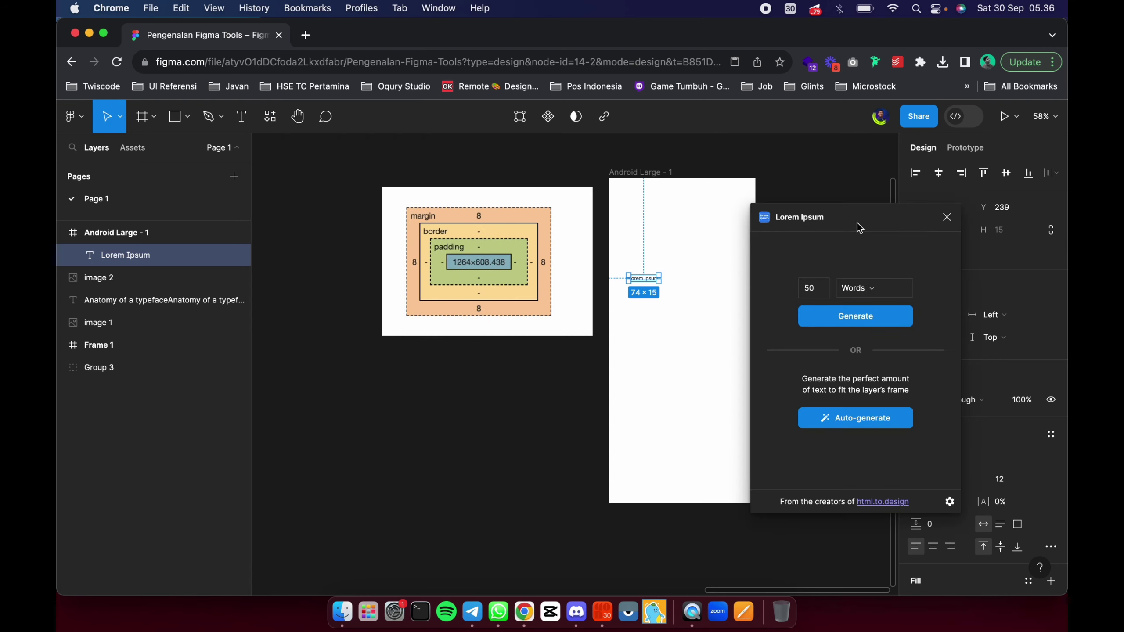
left_click(846, 317)
scroll(803, 335, "down", 2)
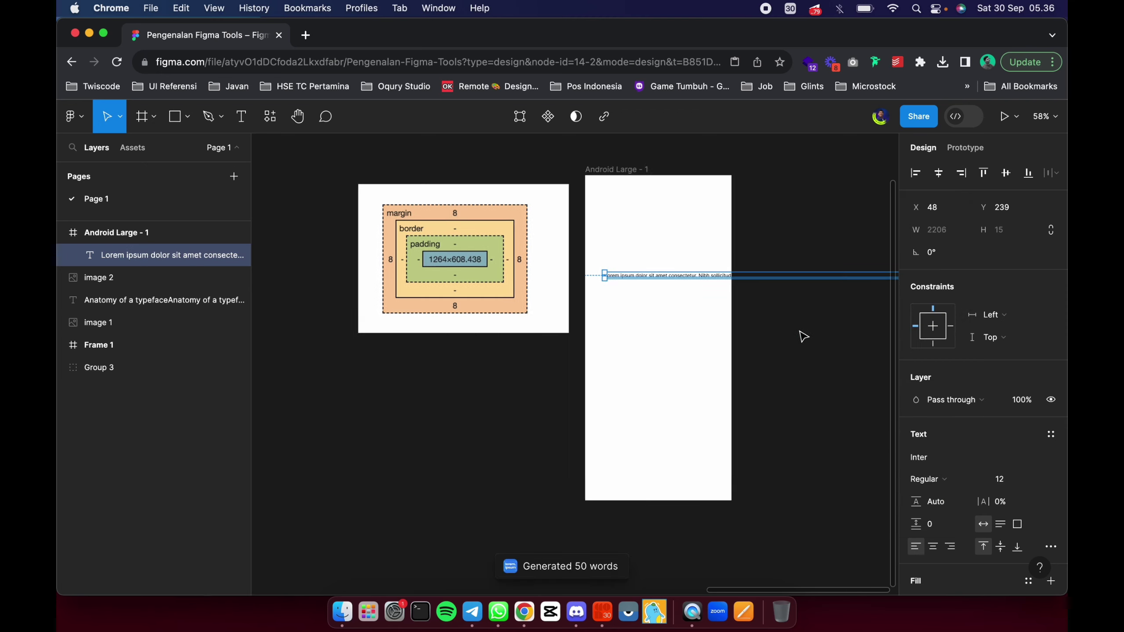
Drag the text box's right edge in so the paragraph fits inside the frame.
scroll(803, 335, "down", 3)
scroll(803, 335, "right", 2)
scroll(803, 335, "down", 2)
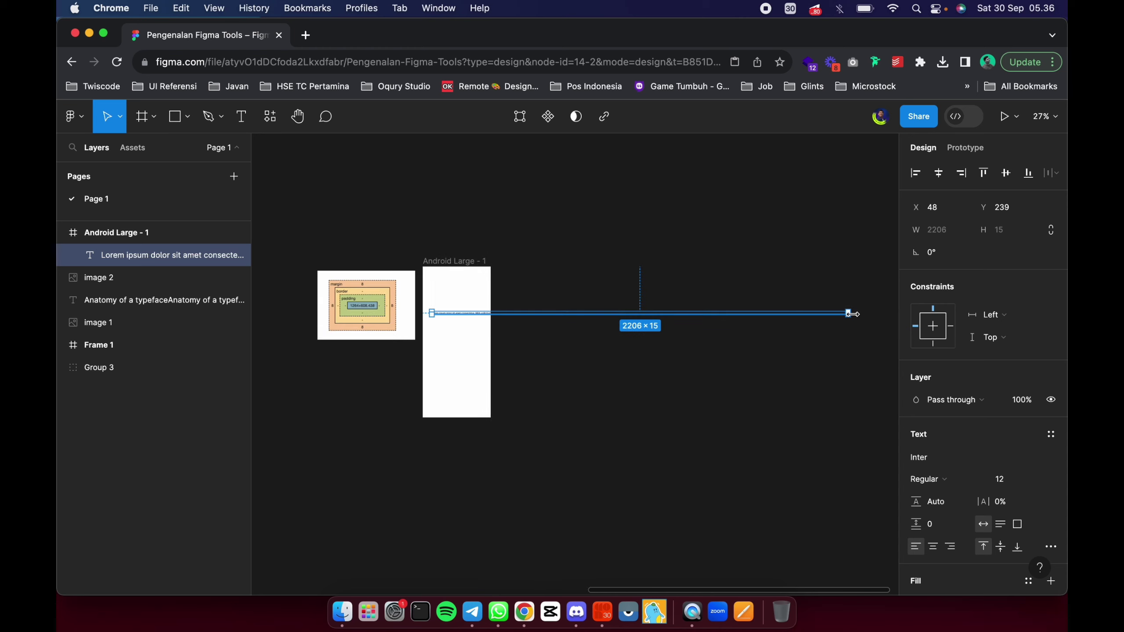
left_click_drag(848, 314, 478, 325)
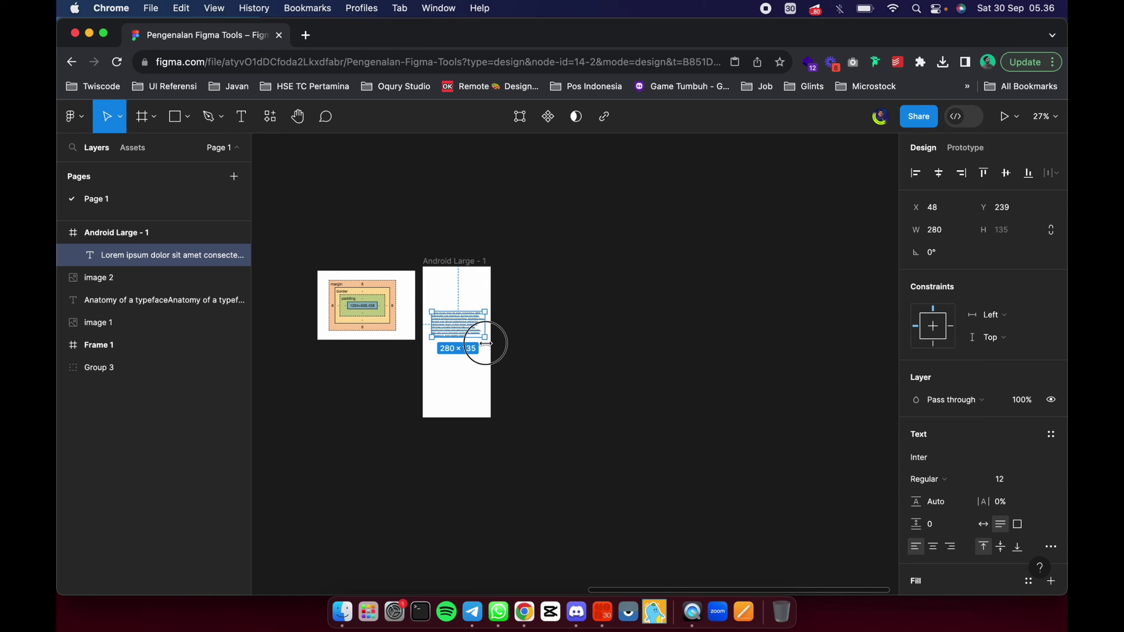
left_click(462, 262)
scroll(423, 358, "up", 2)
scroll(423, 359, "up", 2)
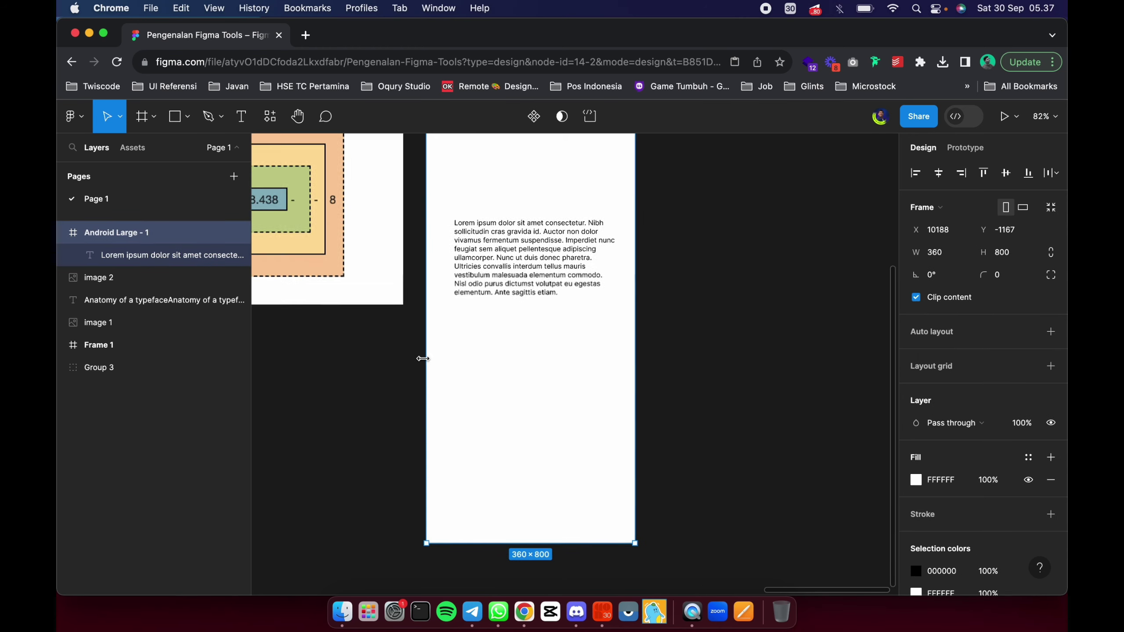
scroll(423, 358, "up", 1)
left_click(360, 378)
scroll(301, 385, "left", 3)
scroll(443, 388, "up", 3)
Set the paragraph width to 328 and centre it horizontally in the frame.
left_click(653, 389)
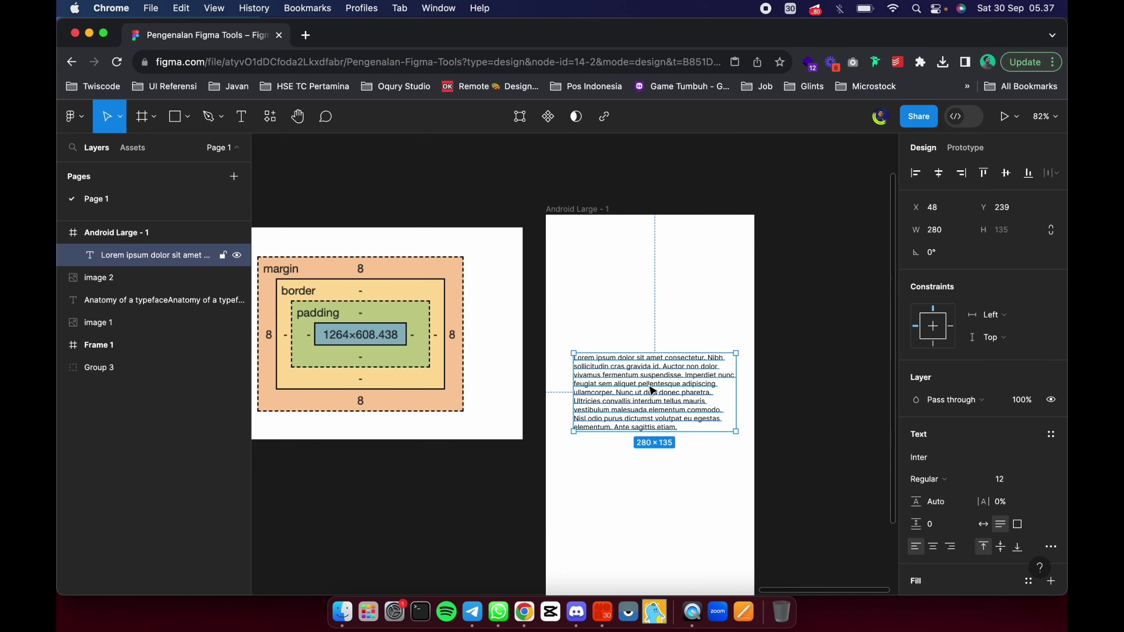
left_click(934, 229)
type("32")
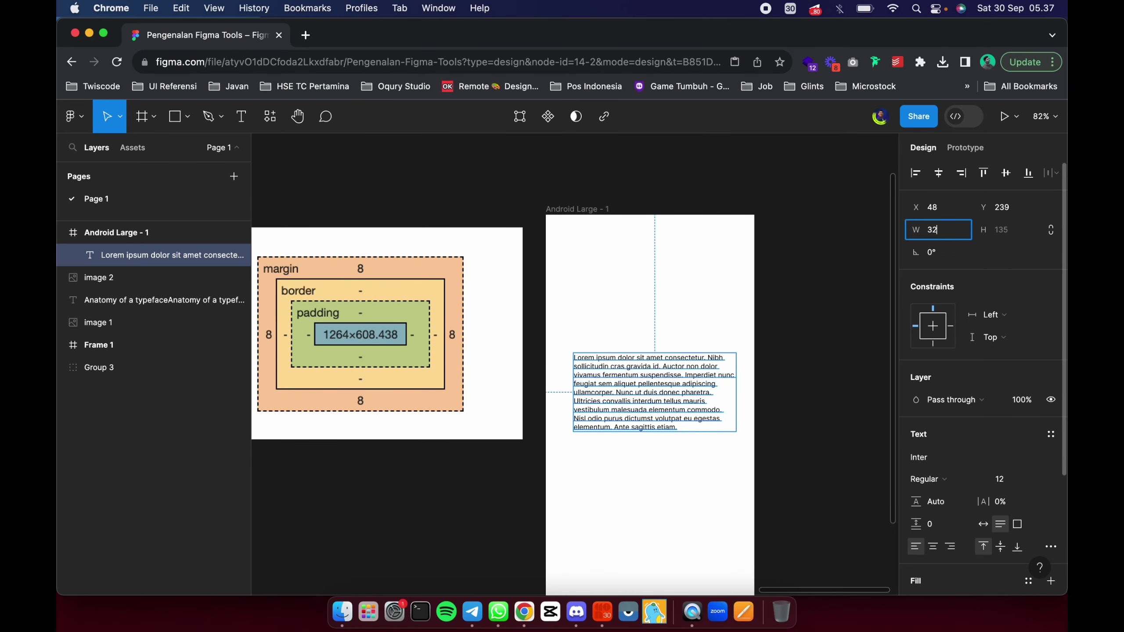
type("8")
key("Return")
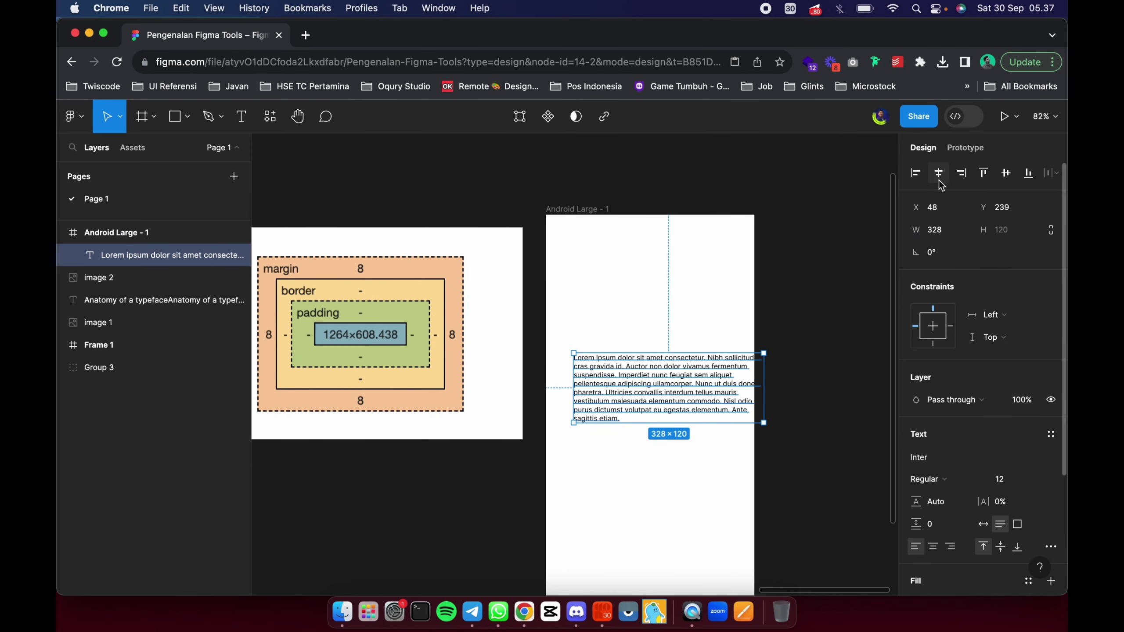
left_click(938, 174)
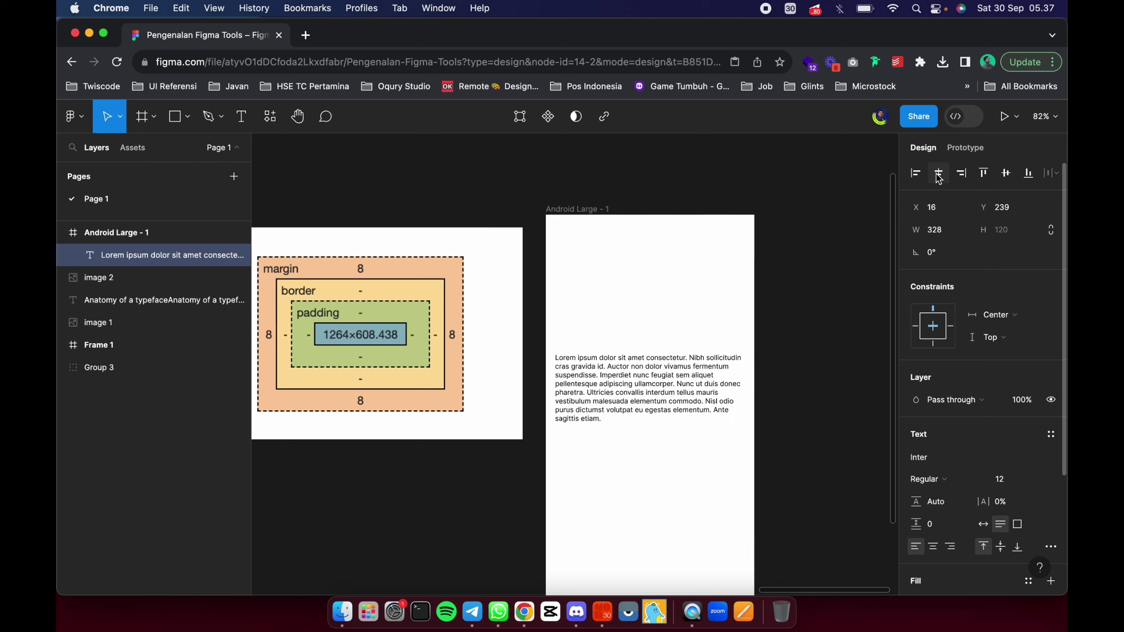
left_click(811, 312)
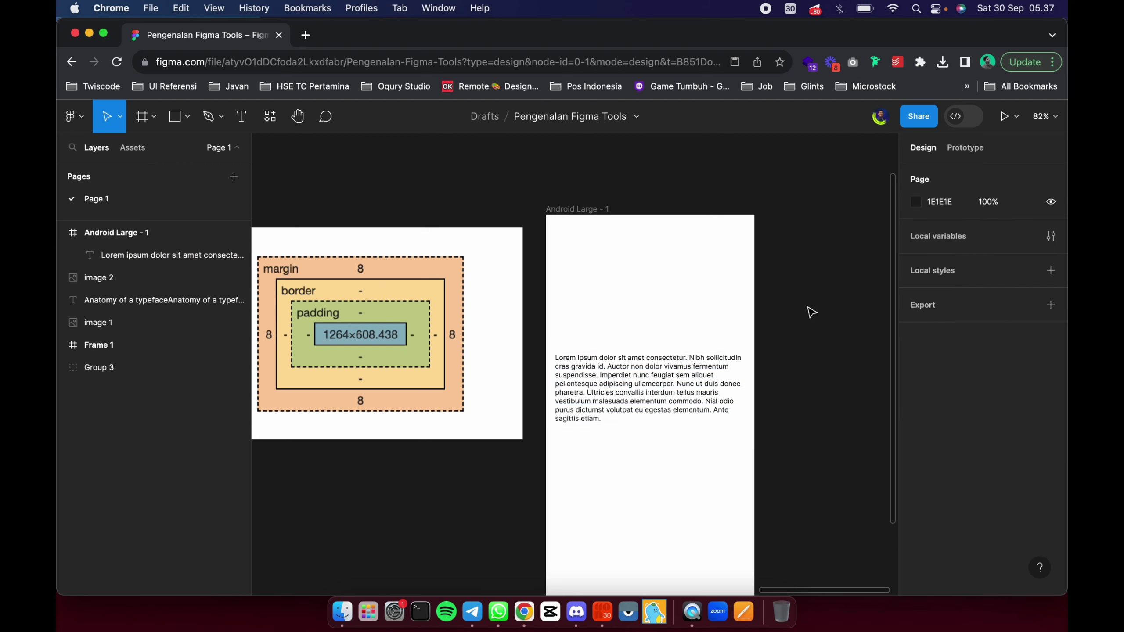
left_click(618, 365)
scroll(615, 364, "down", 3)
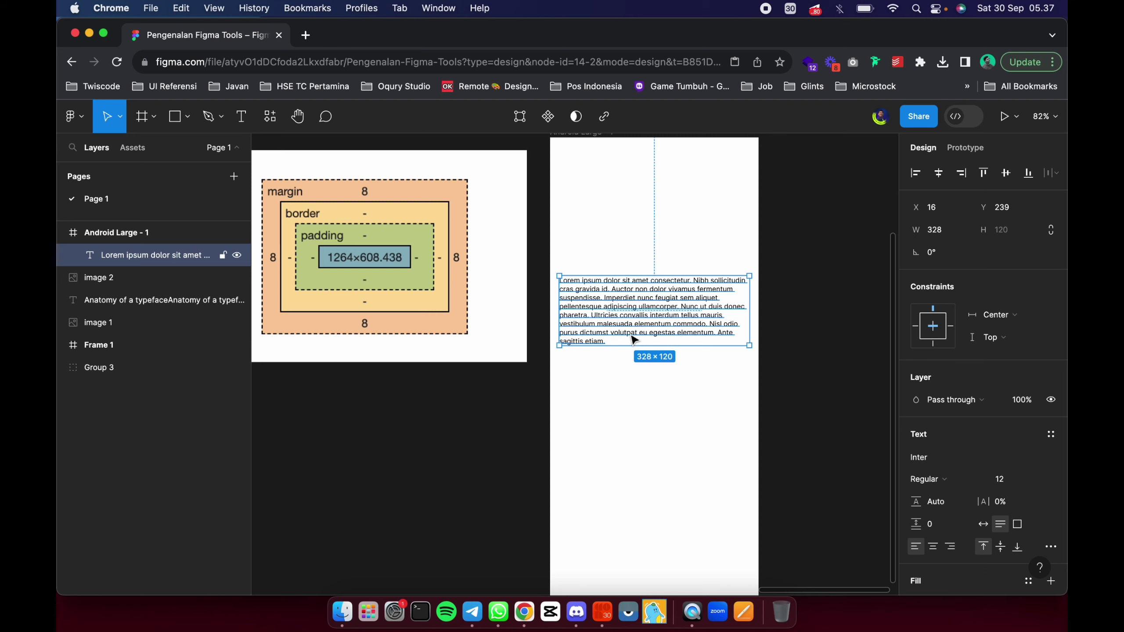
scroll(790, 346, "up", 3)
Add a 'Button' text layer below the paragraph.
left_click(791, 350)
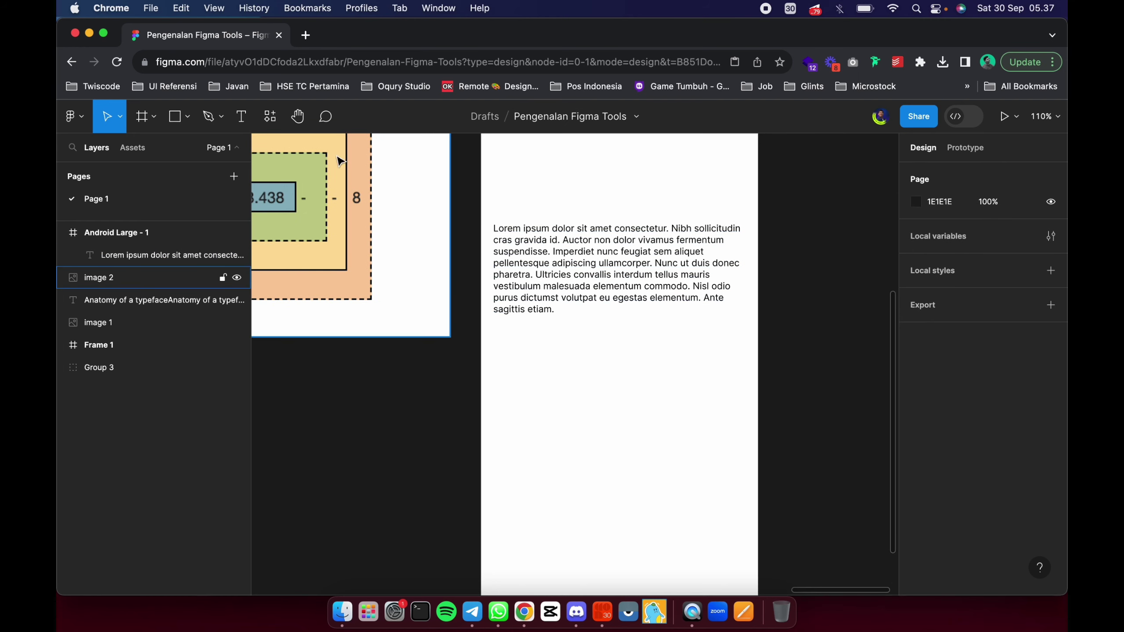
left_click(249, 123)
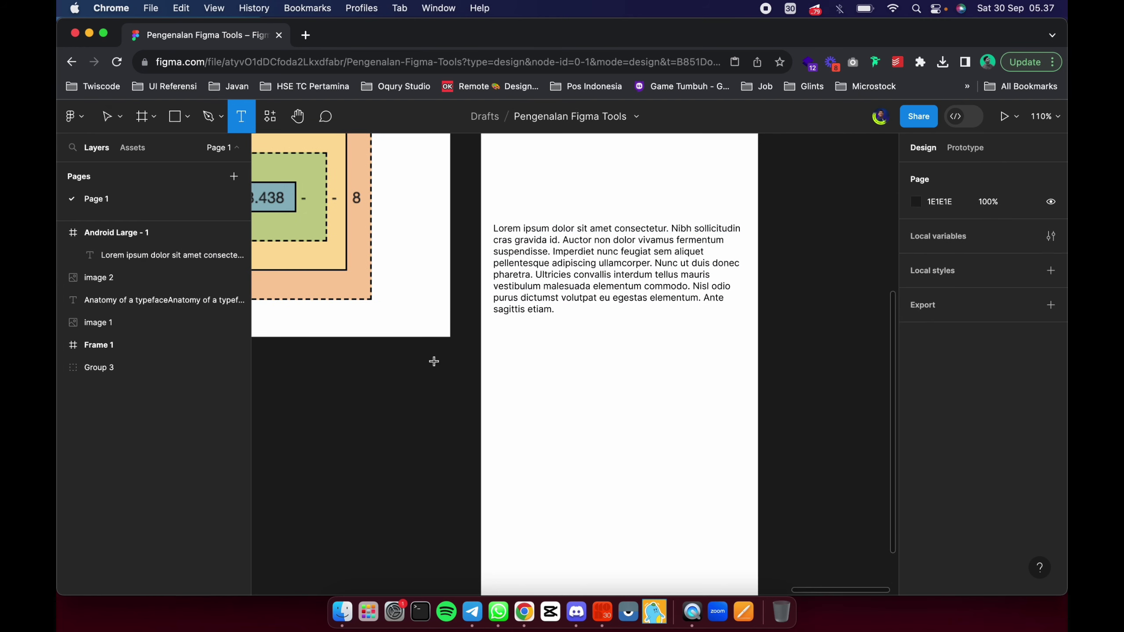
left_click(514, 353)
type("Button")
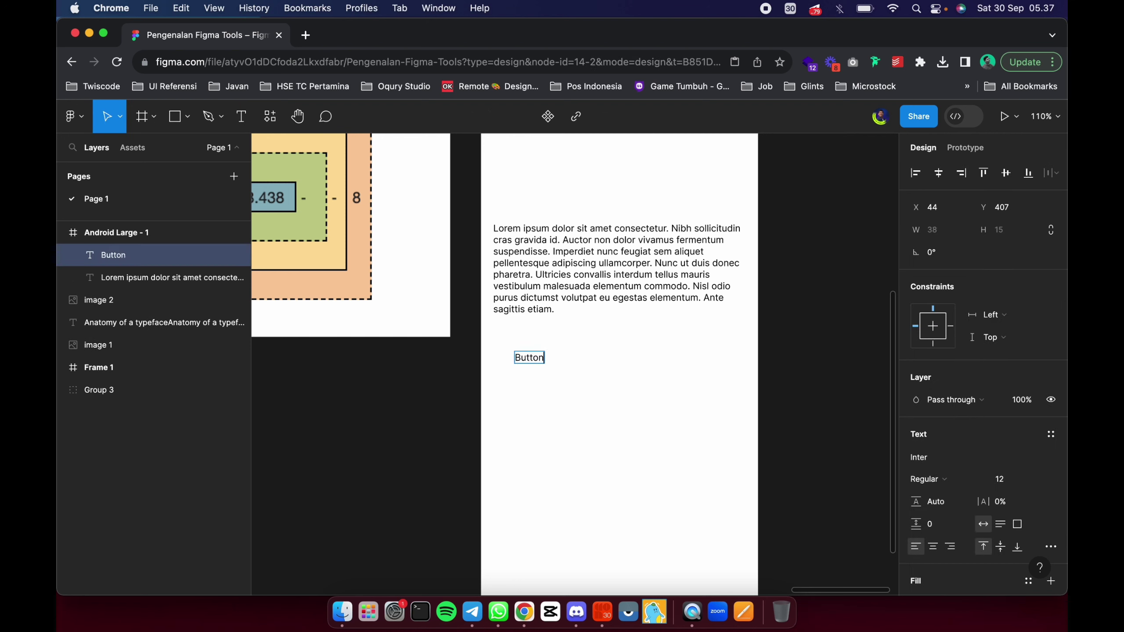
key("Escape")
Draw a 106×50 grey rectangle behind the label and centre the label on it.
left_click(176, 117)
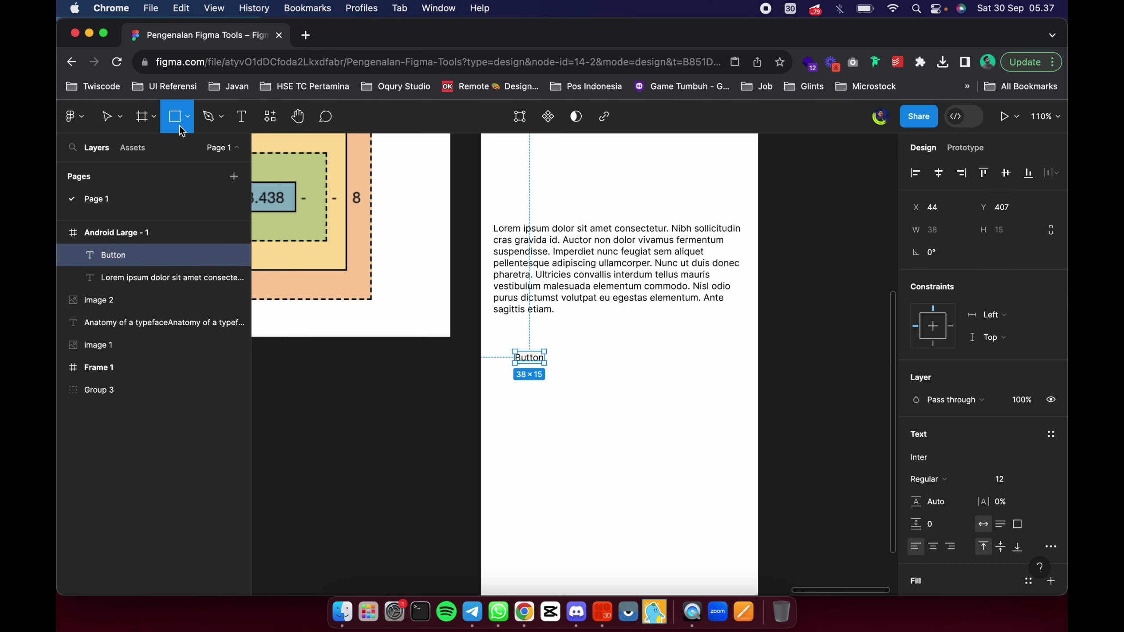
left_click_drag(496, 337, 577, 377)
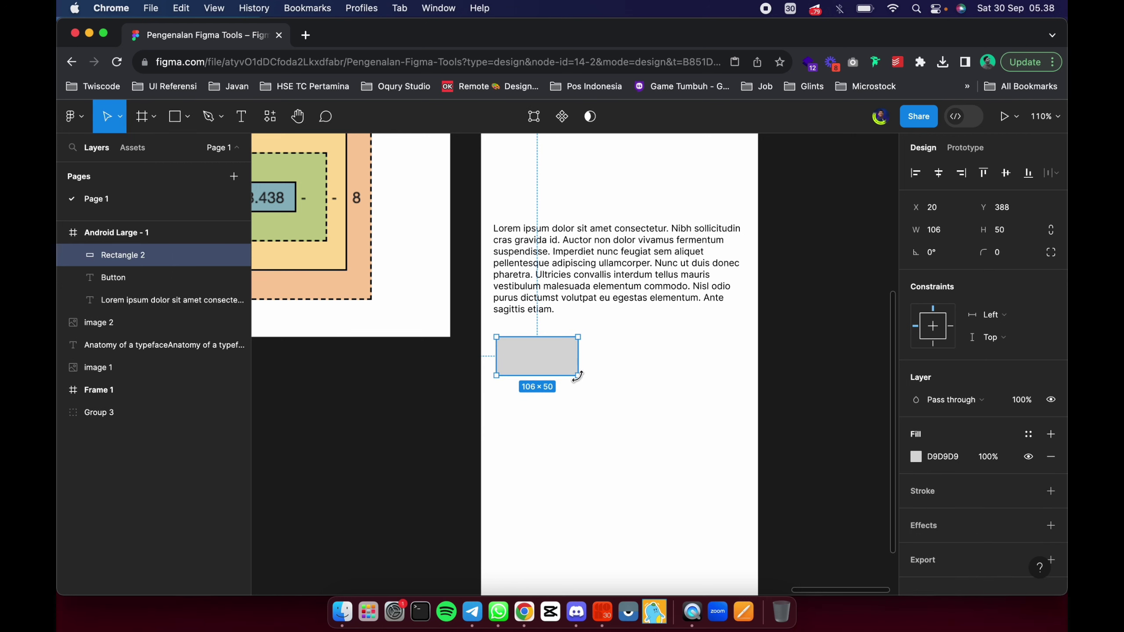
key("super+bracketleft")
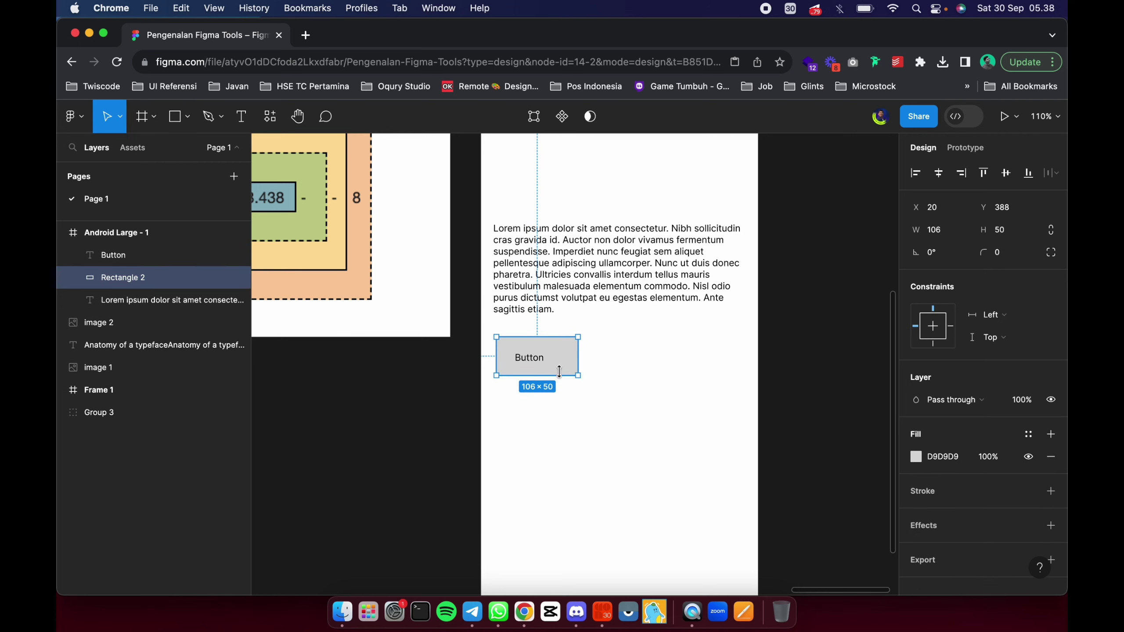
left_click(540, 362, "shift")
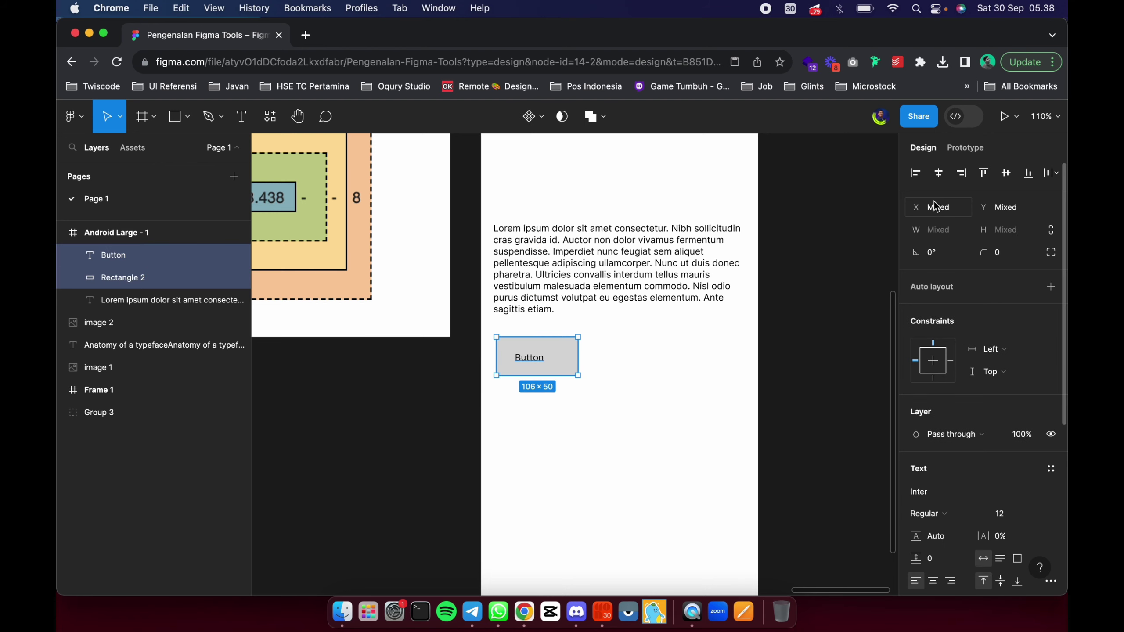
left_click(939, 174)
left_click(1004, 173)
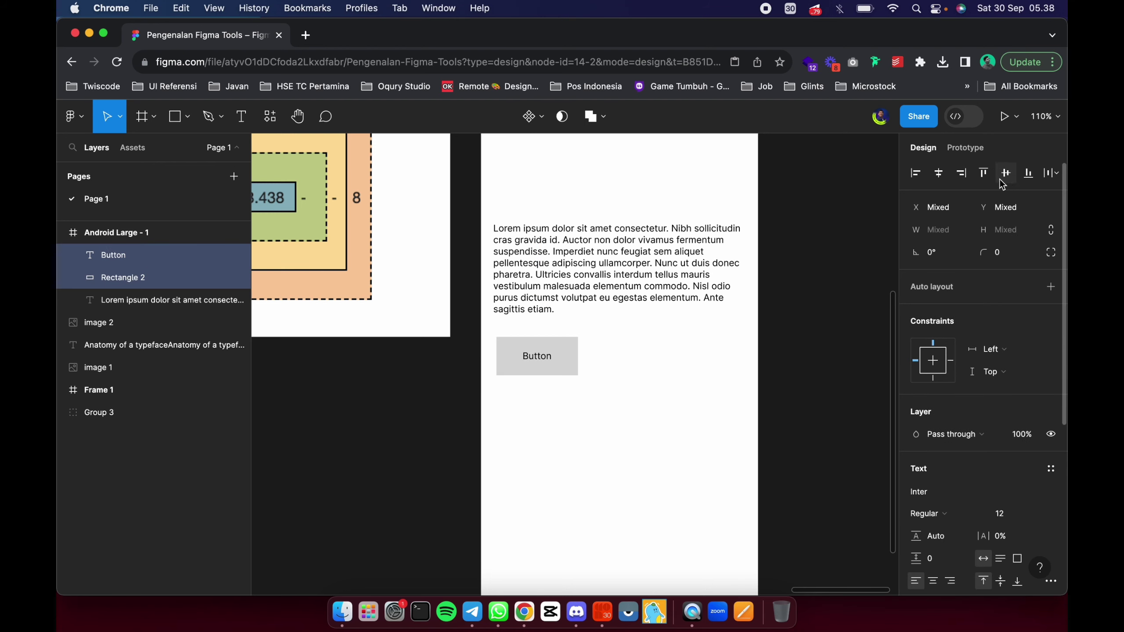
left_click(703, 389)
left_click(571, 366)
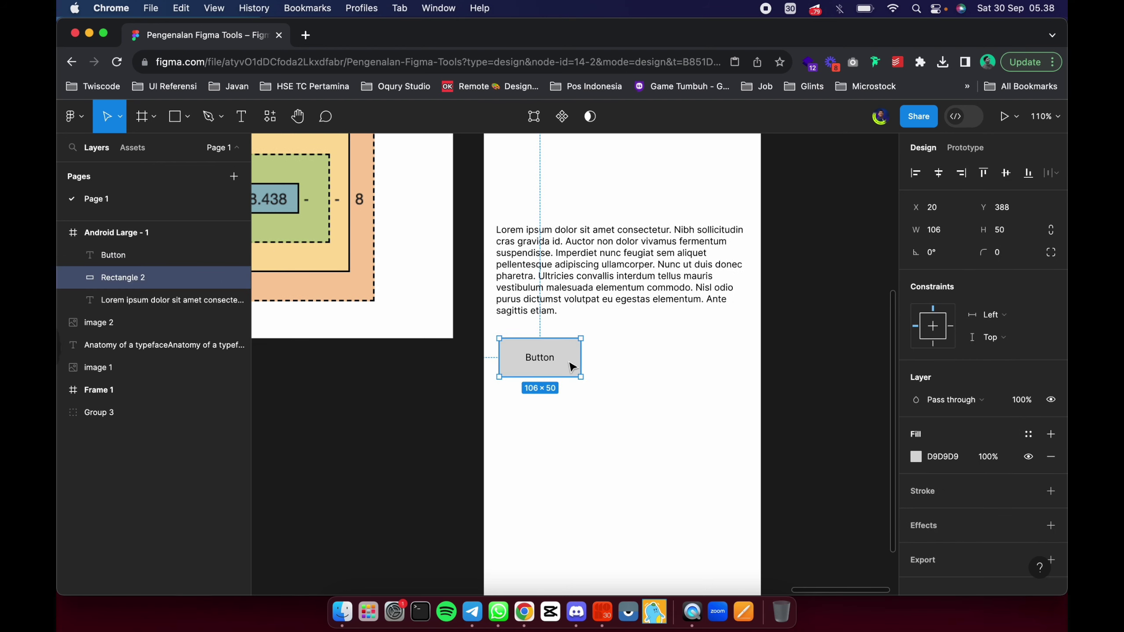
left_click(326, 397)
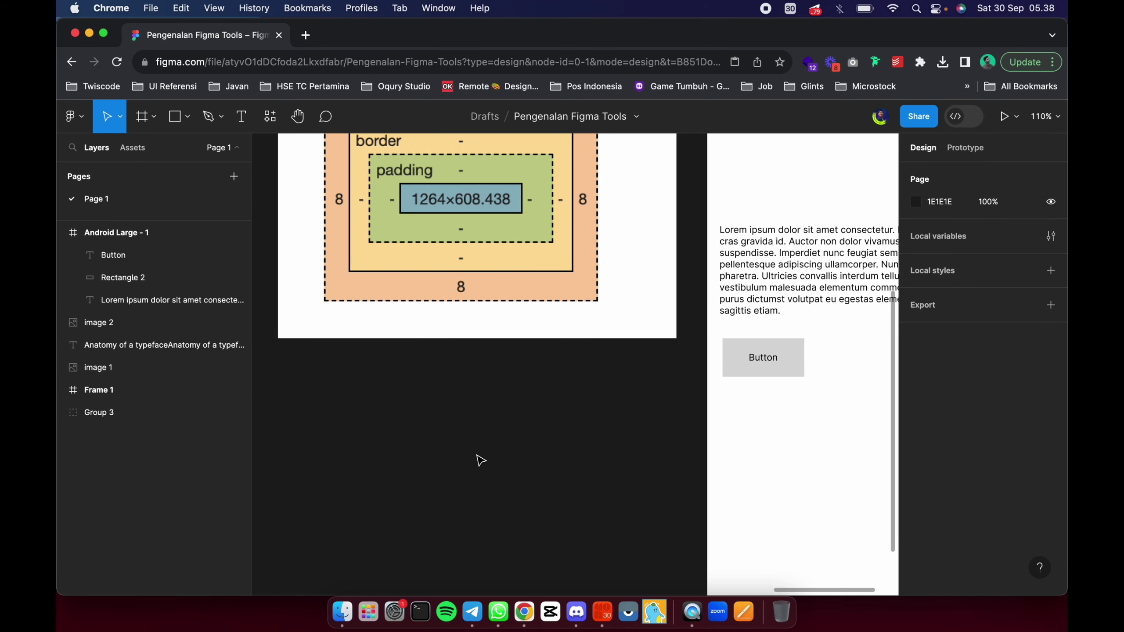
scroll(478, 459, "up", 2)
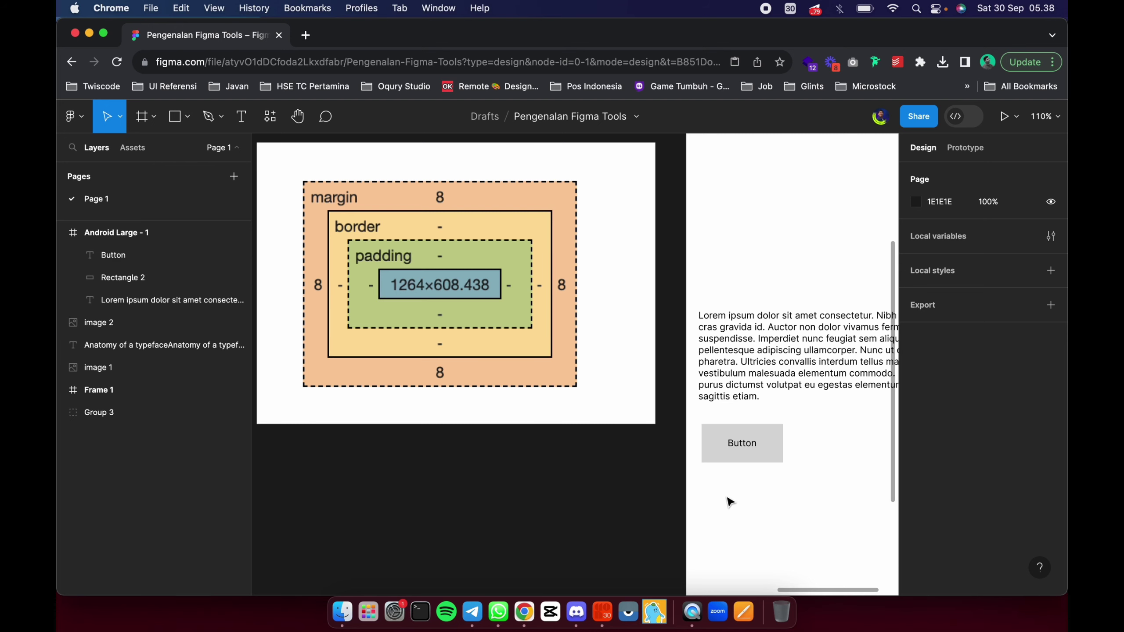
left_click(743, 442)
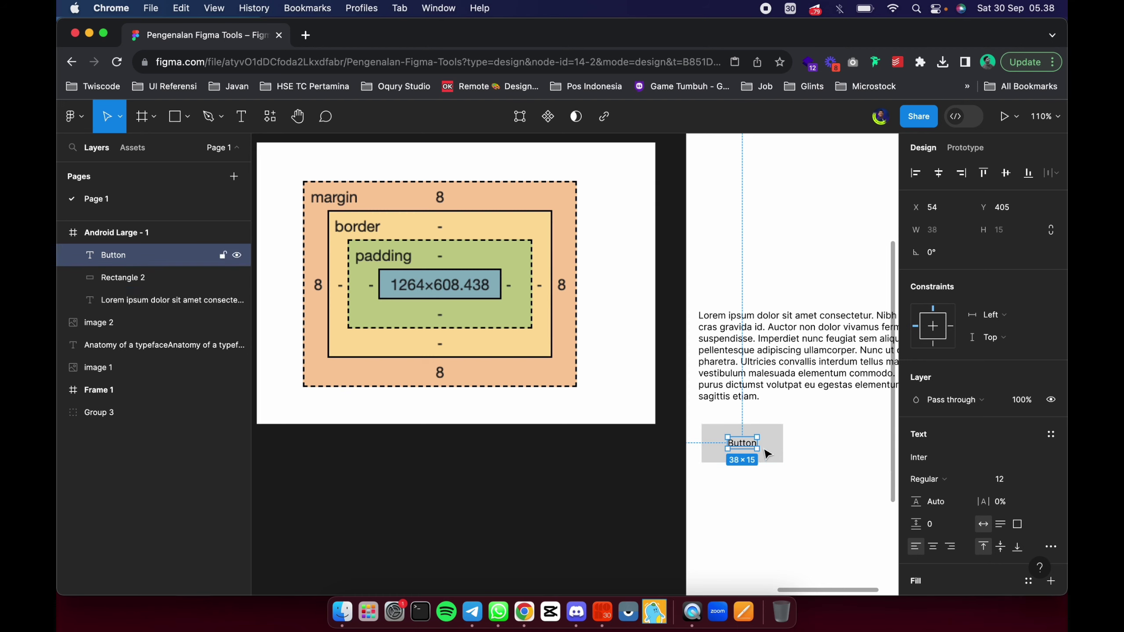
key("alt")
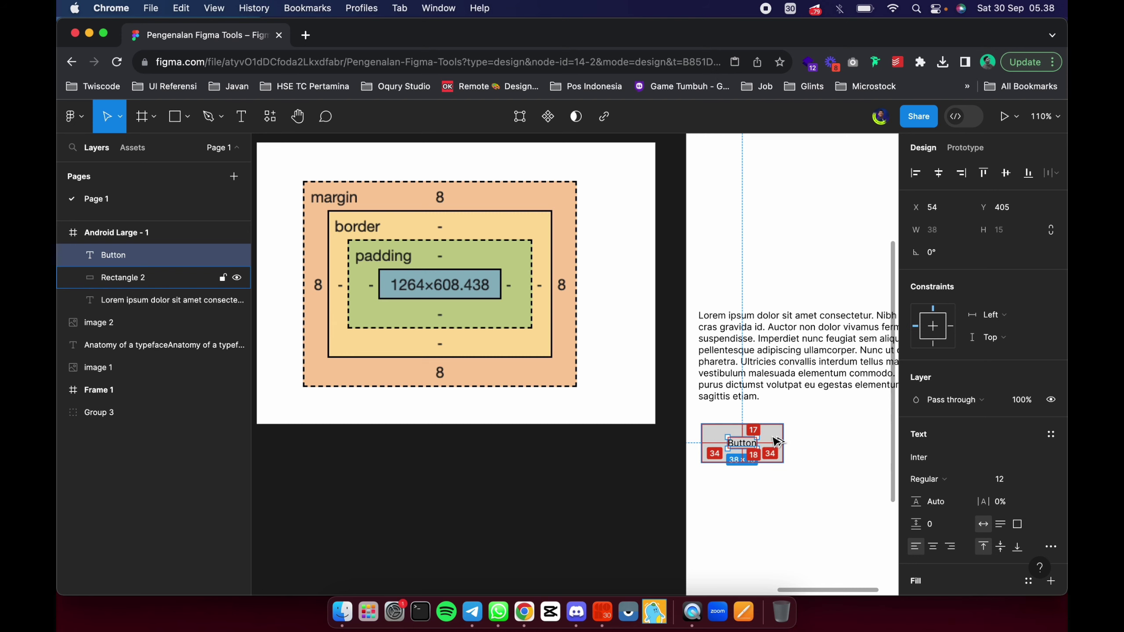
scroll(775, 441, "up", 3)
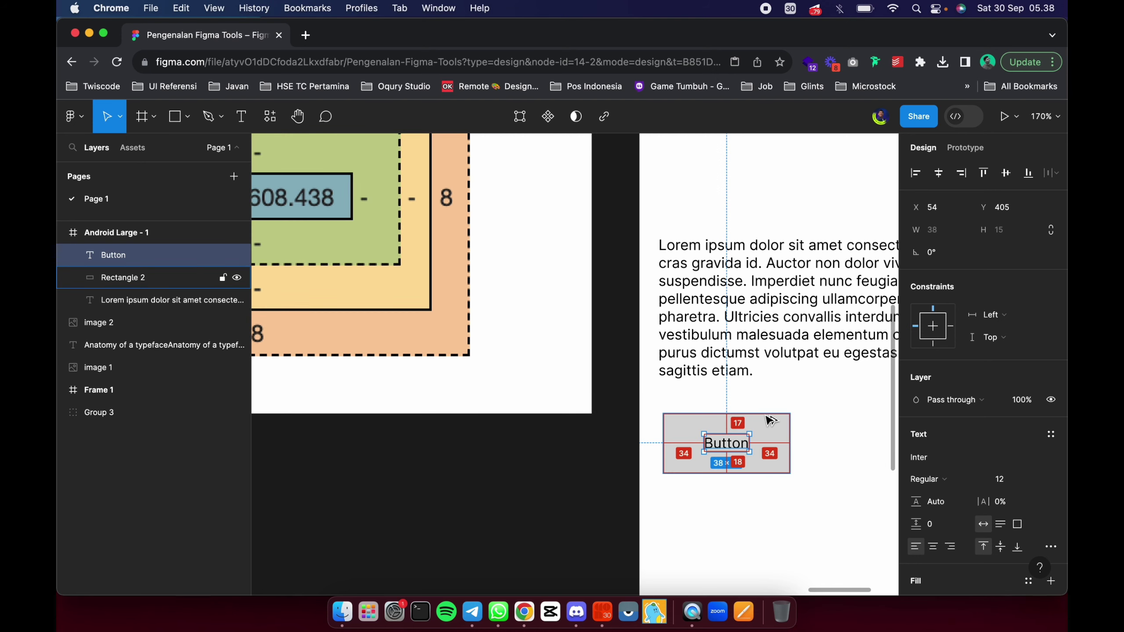
scroll(761, 422, "down", 3)
scroll(769, 421, "up", 2)
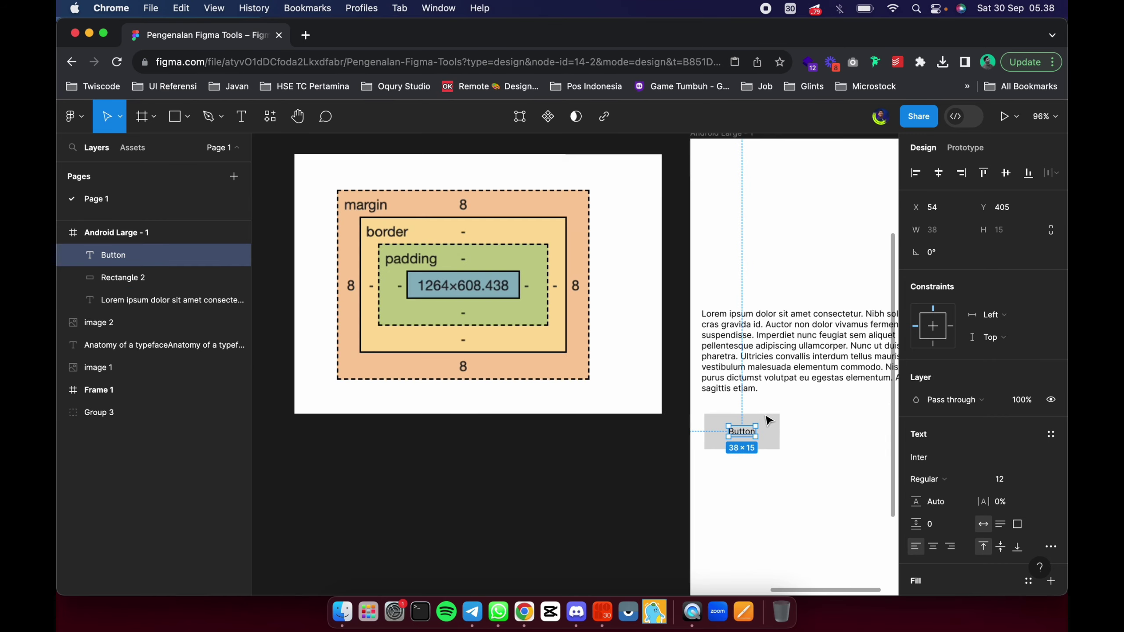
left_click(770, 425)
left_click(760, 347)
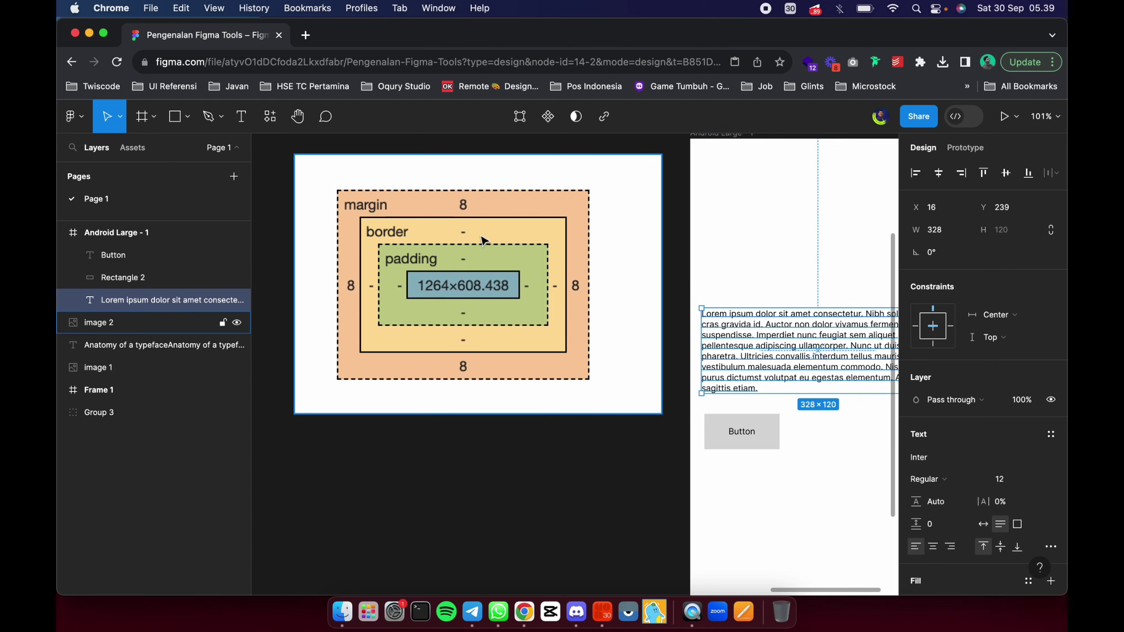
left_click(775, 433)
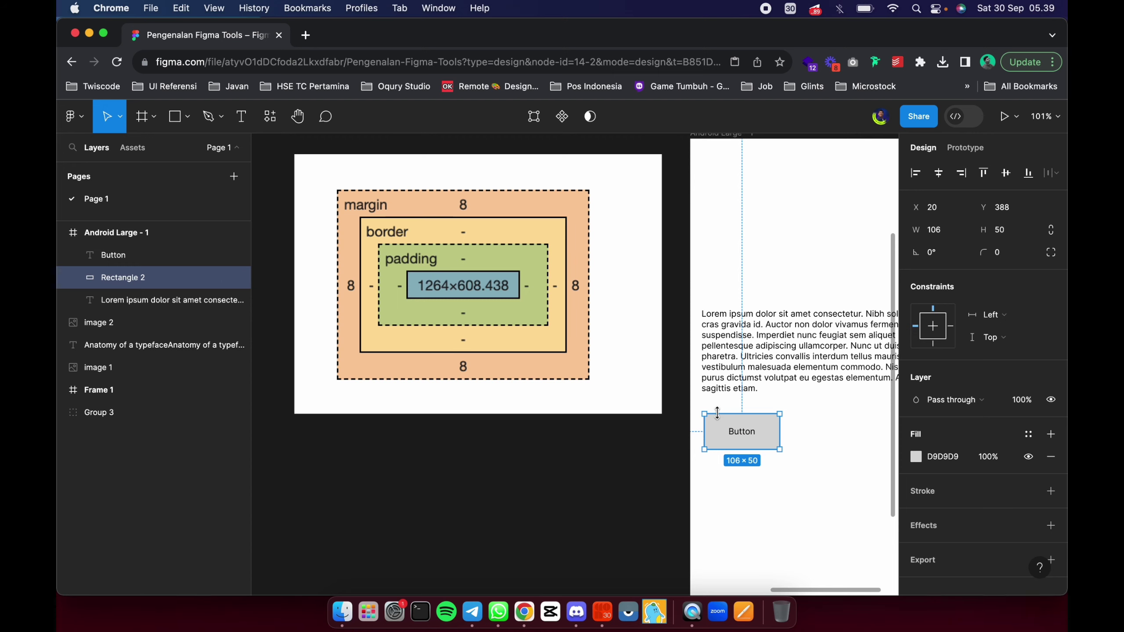
left_click(121, 234)
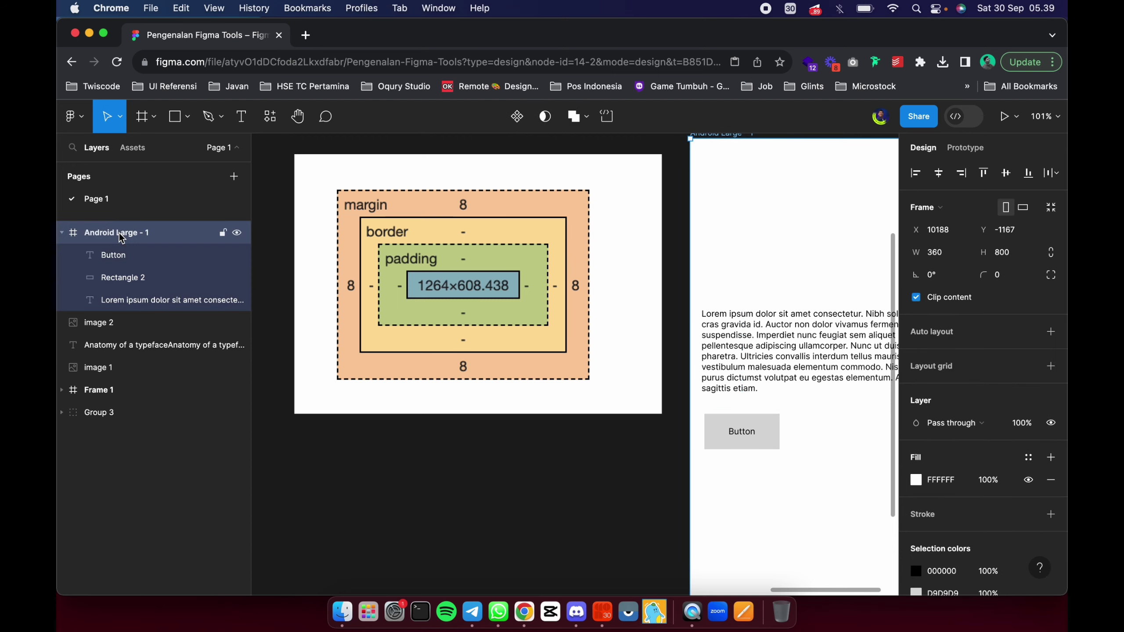
Add a black 000000 stroke to the button rectangle.
left_click(131, 278)
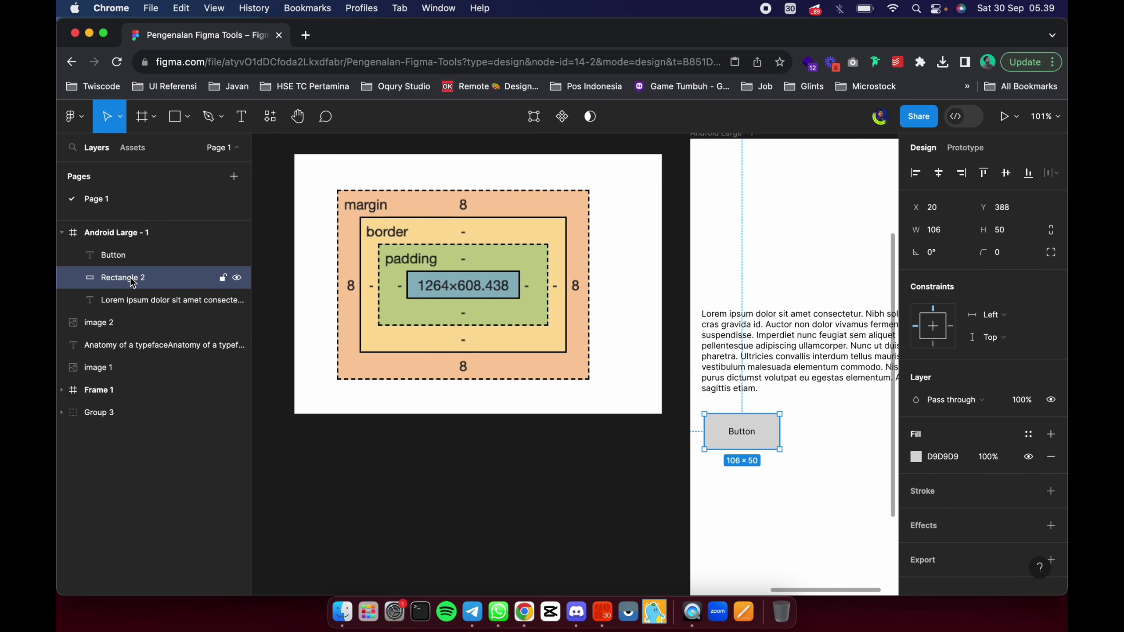
left_click(944, 492)
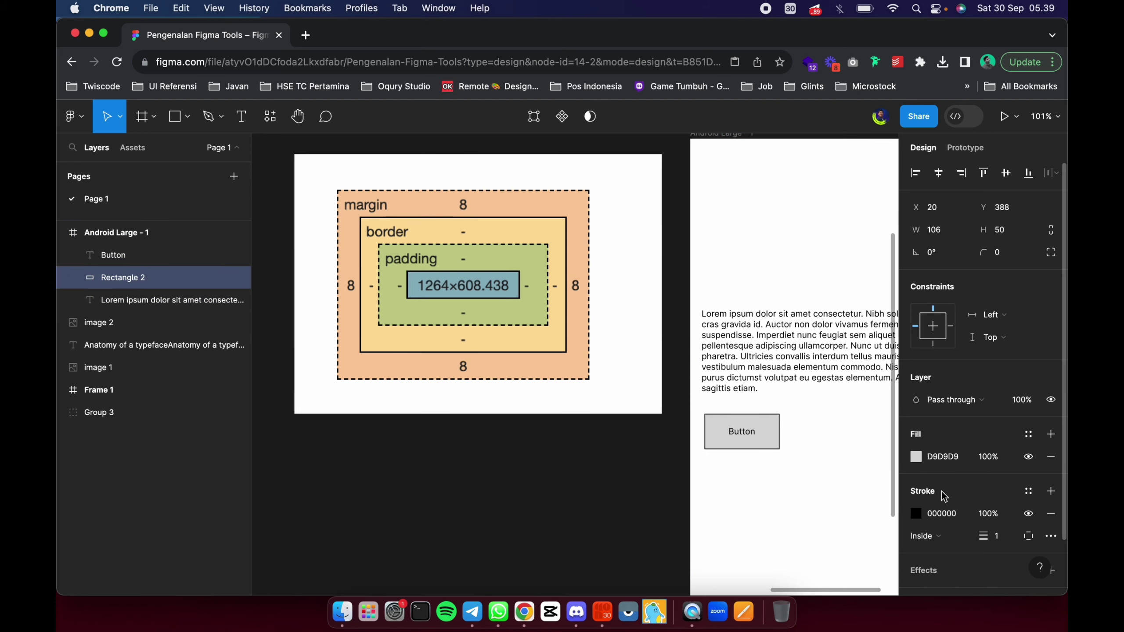
scroll(944, 494, "down", 2)
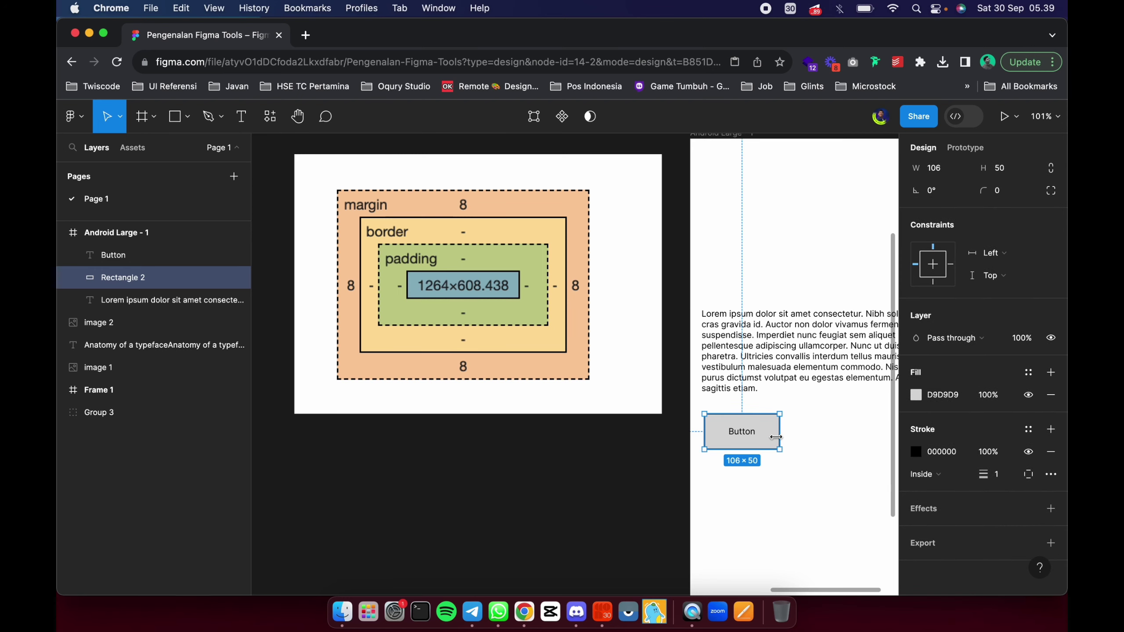
scroll(776, 439, "up", 3, "ctrl")
scroll(777, 437, "up", 3, "ctrl")
scroll(776, 438, "up", 2, "ctrl")
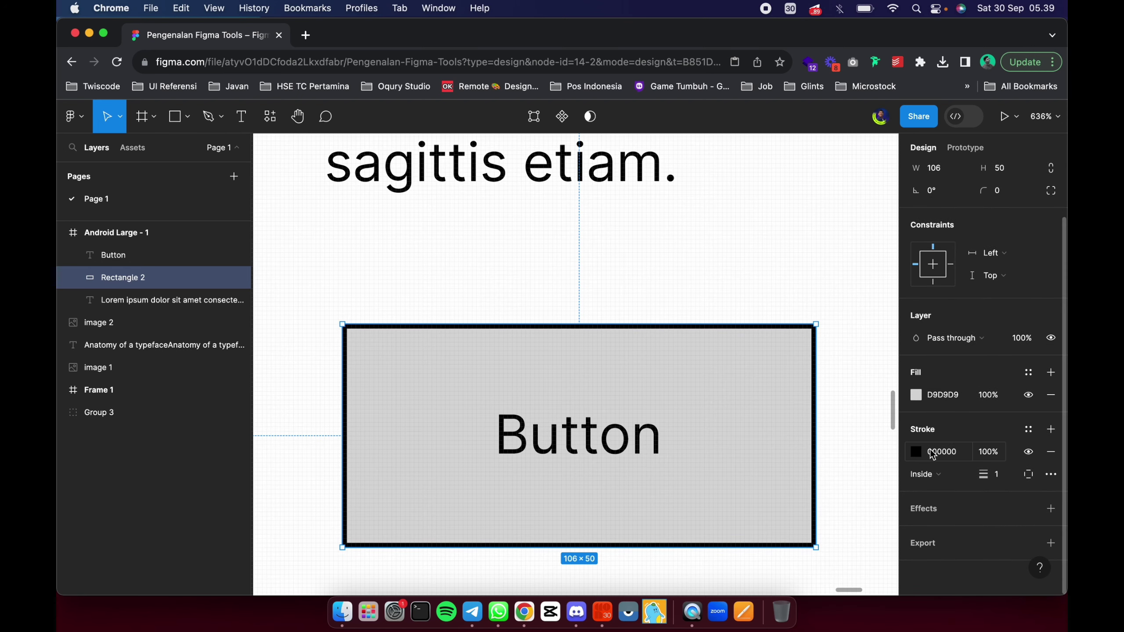
Set the stroke position to Inside and nudge its weight up and back down.
left_click(921, 480)
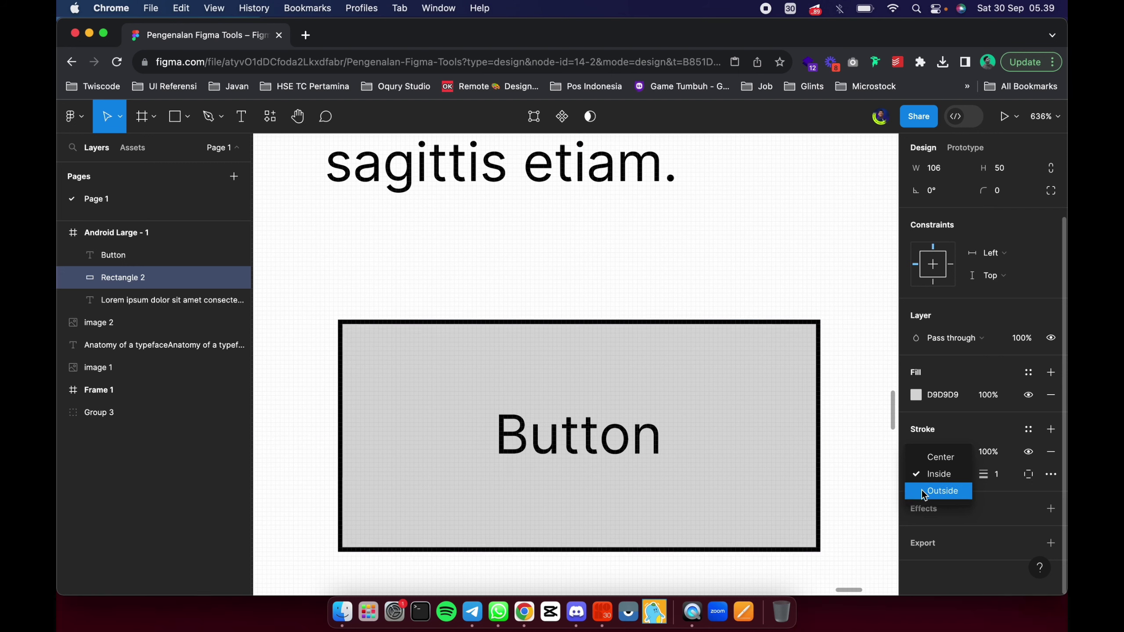
left_click(940, 475)
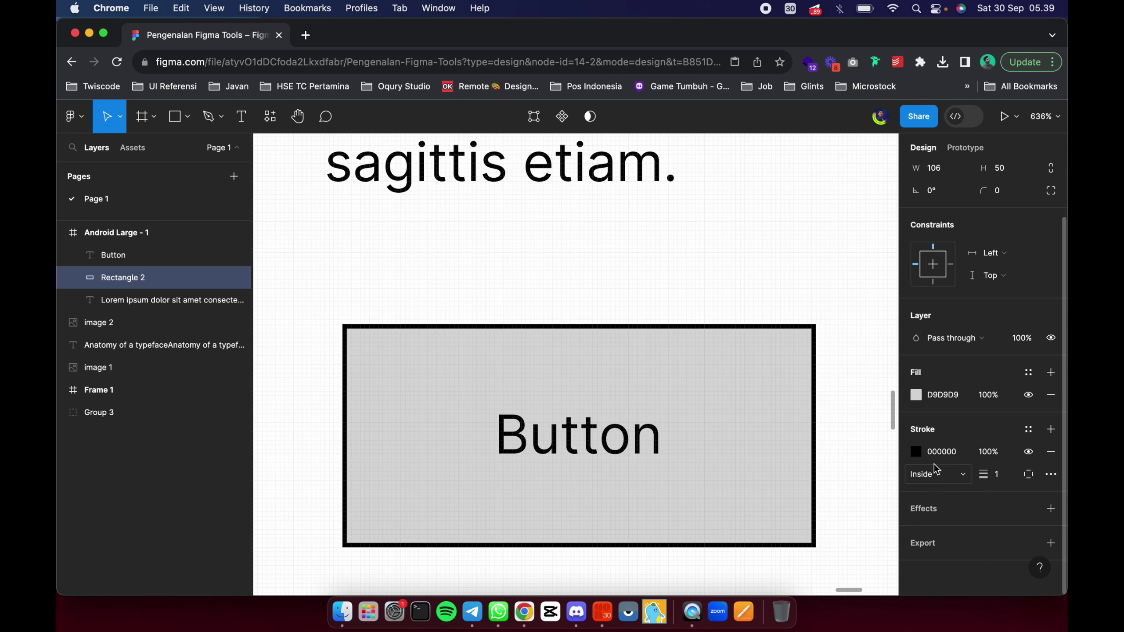
scroll(836, 356, "up", 3, "ctrl")
scroll(834, 359, "up", 5, "ctrl")
scroll(834, 358, "up", 3, "ctrl")
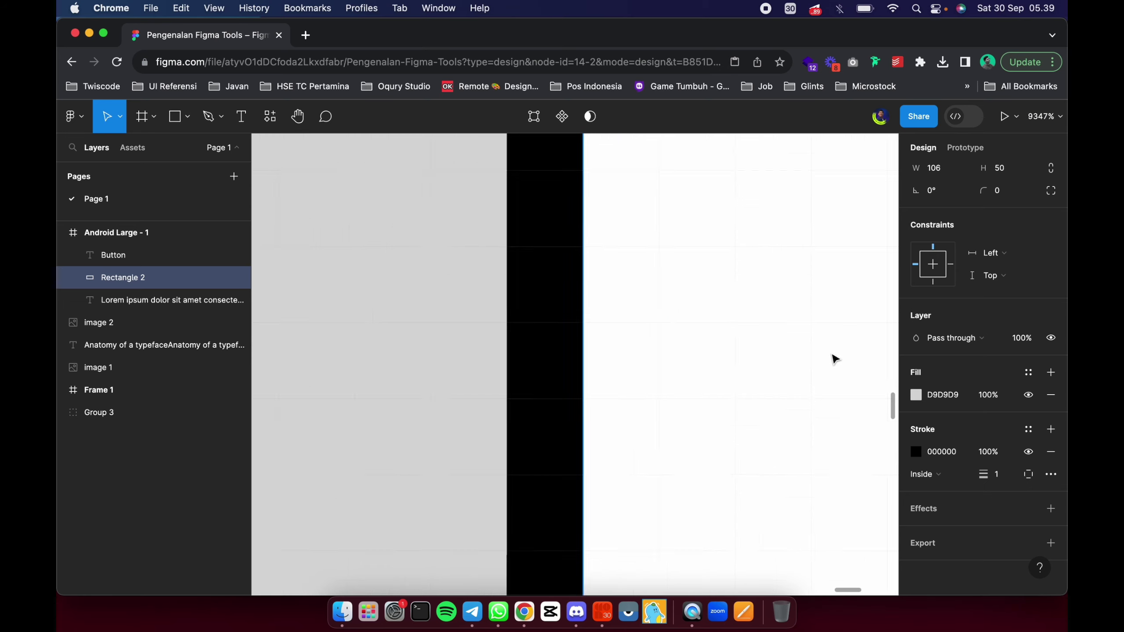
scroll(539, 321, "up", 1, "ctrl")
scroll(544, 322, "left", 2)
scroll(542, 318, "left", 2)
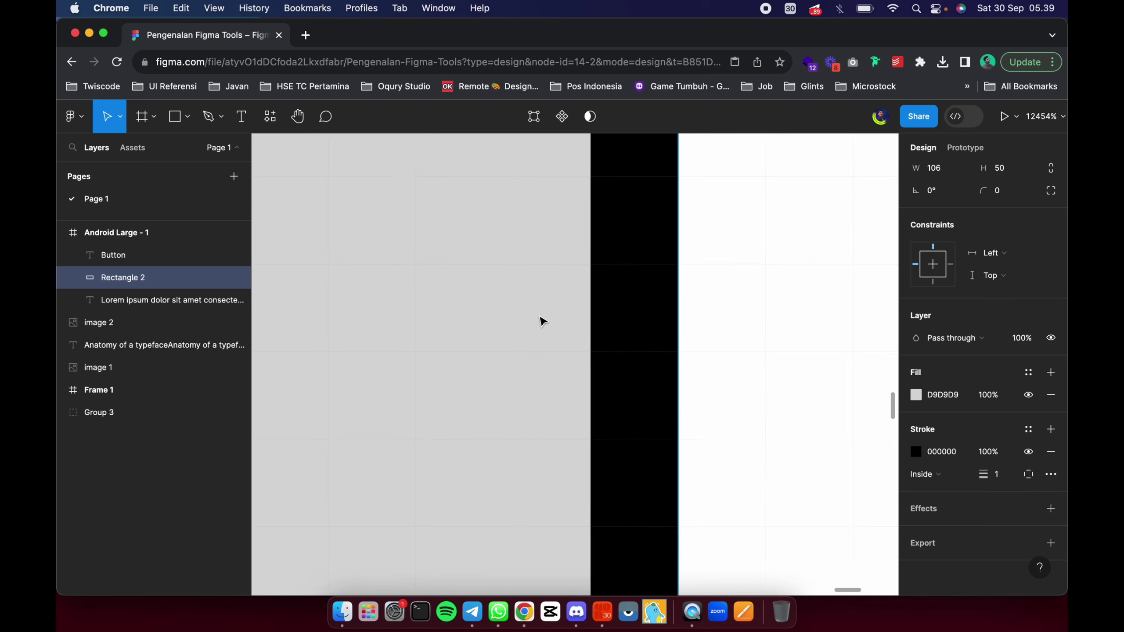
scroll(557, 313, "right", 1)
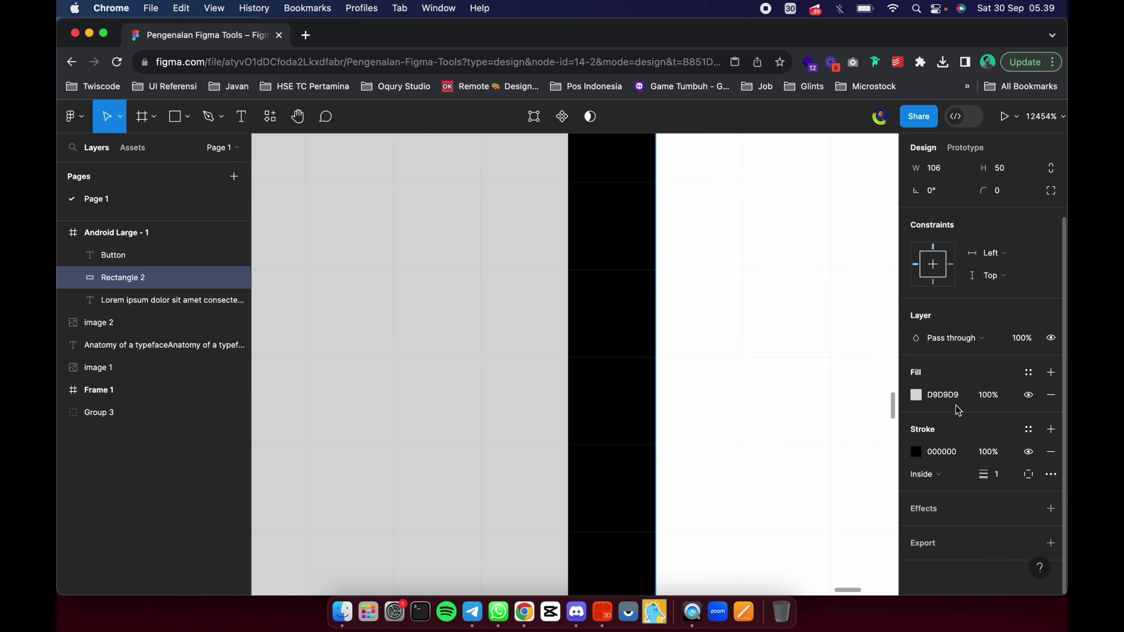
left_click(1000, 476)
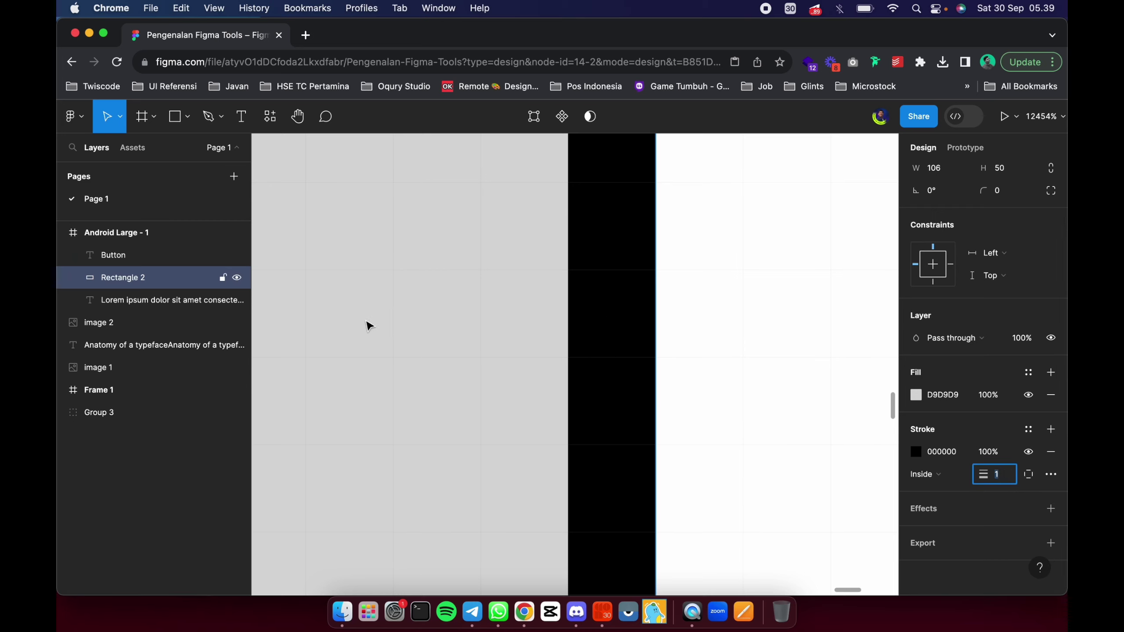
key("Up")
key("Up")
key("Up")
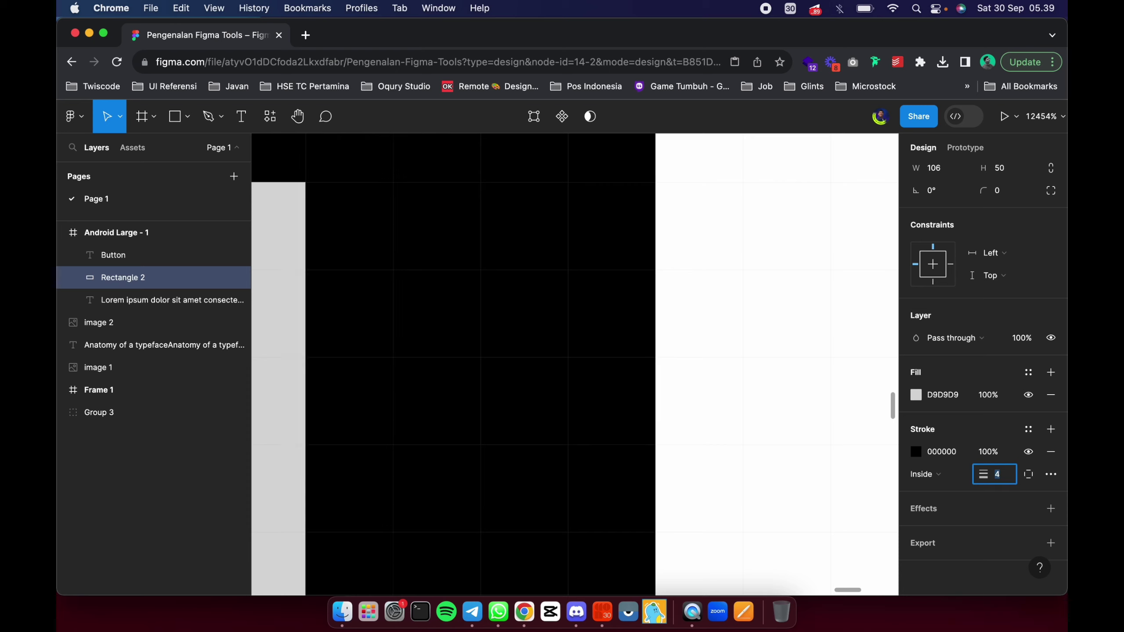
key("Down")
key("Down")
key("Down")
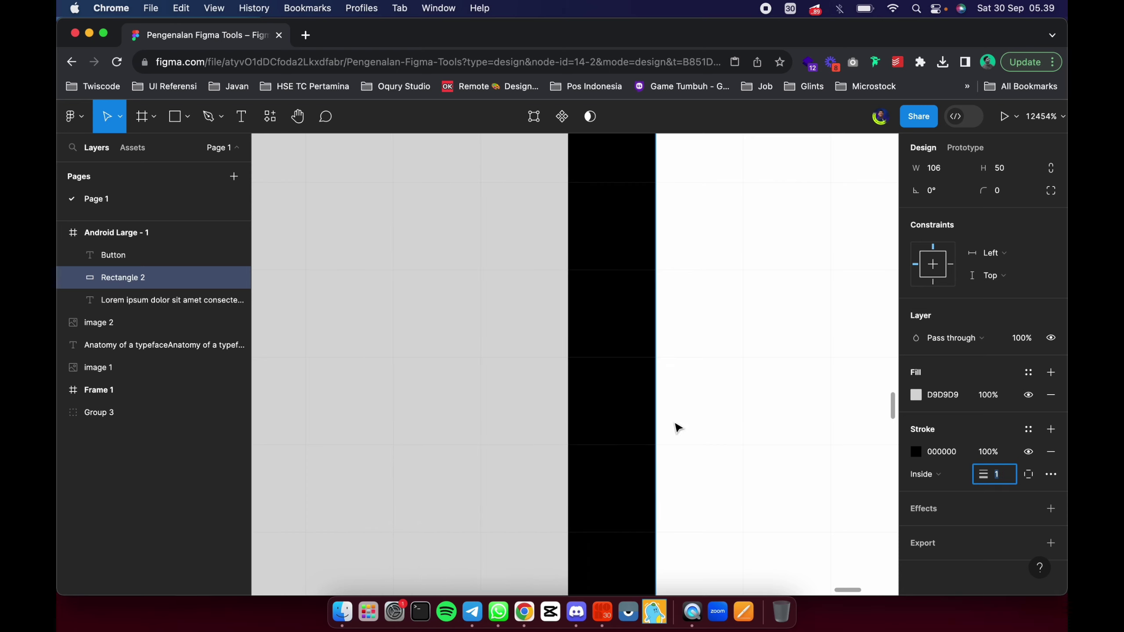
Move the stroke Outside and bring its weight back to 1.
left_click(920, 474)
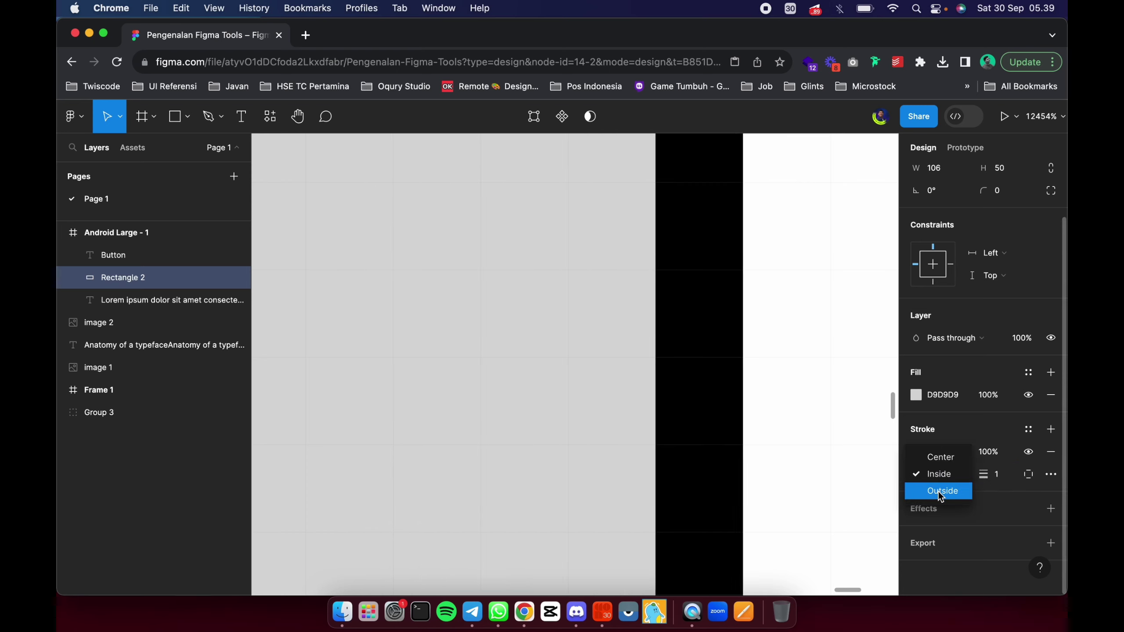
left_click(938, 492)
left_click(998, 476)
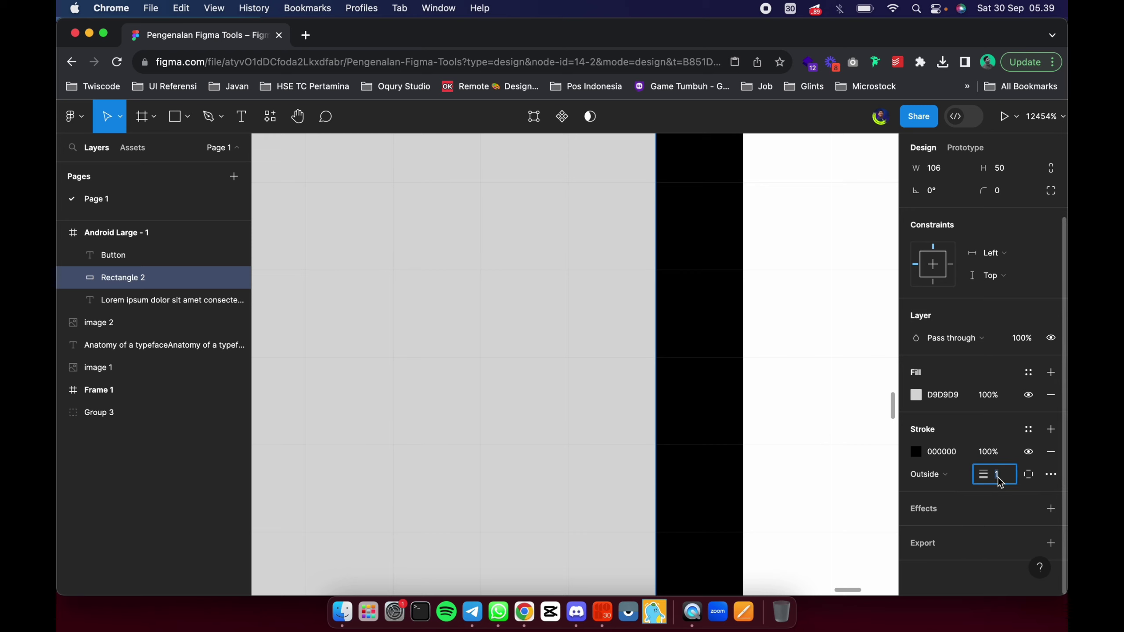
key("Up")
key("Up")
key("Down")
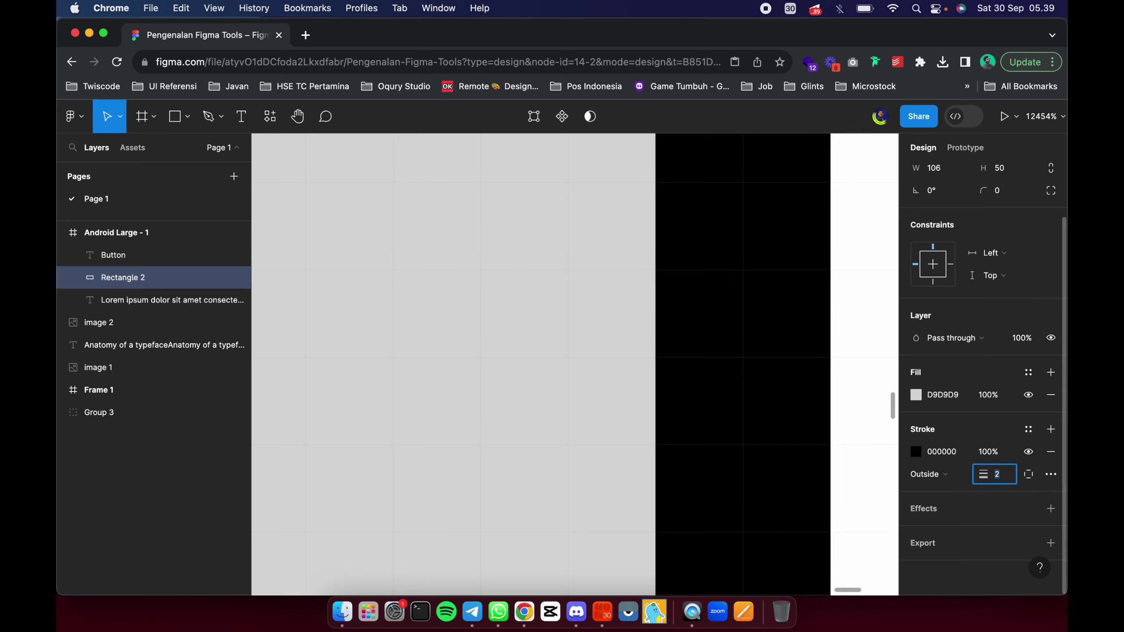
key("Down")
Centre the stroke on the rectangle edge and enter a weight of 0.
left_click(927, 474)
left_click(955, 441)
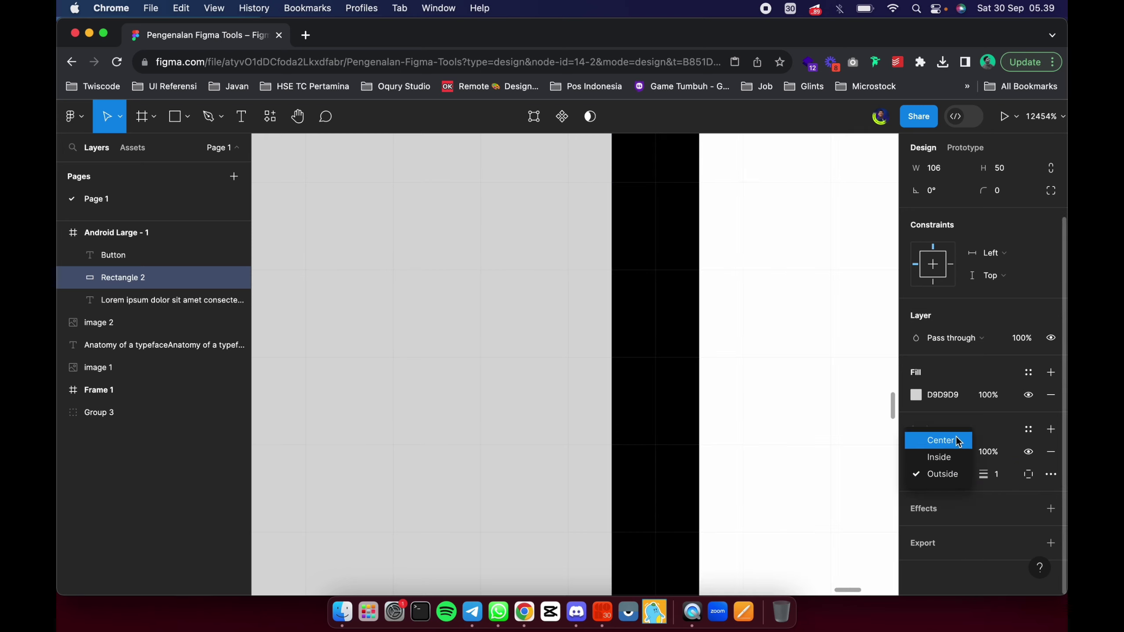
left_click(999, 474)
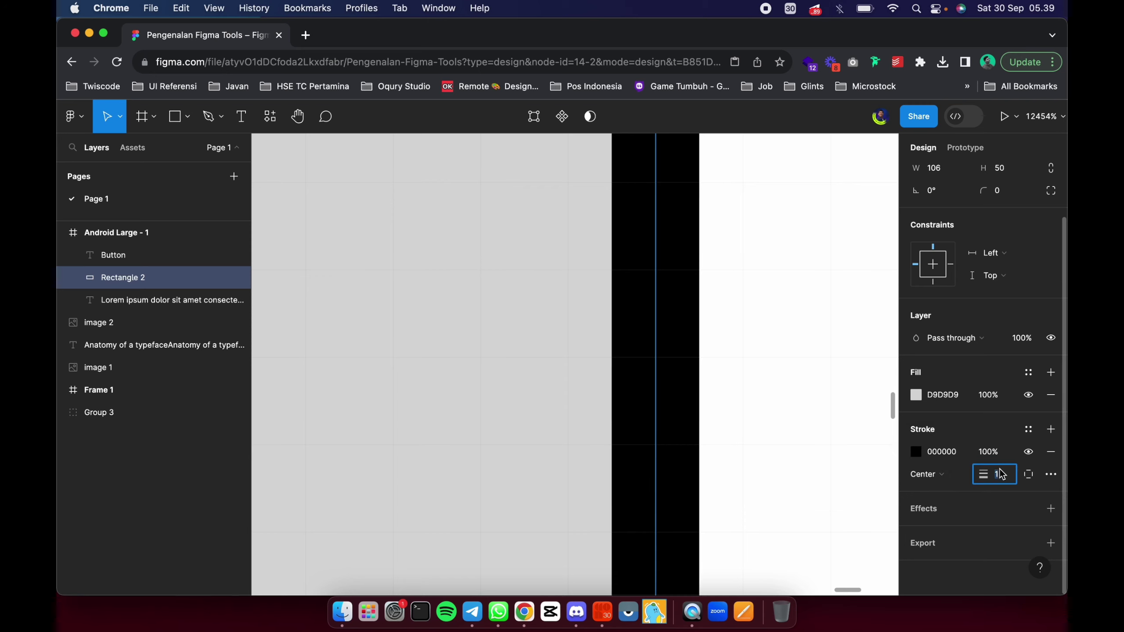
key("Up")
key("Up")
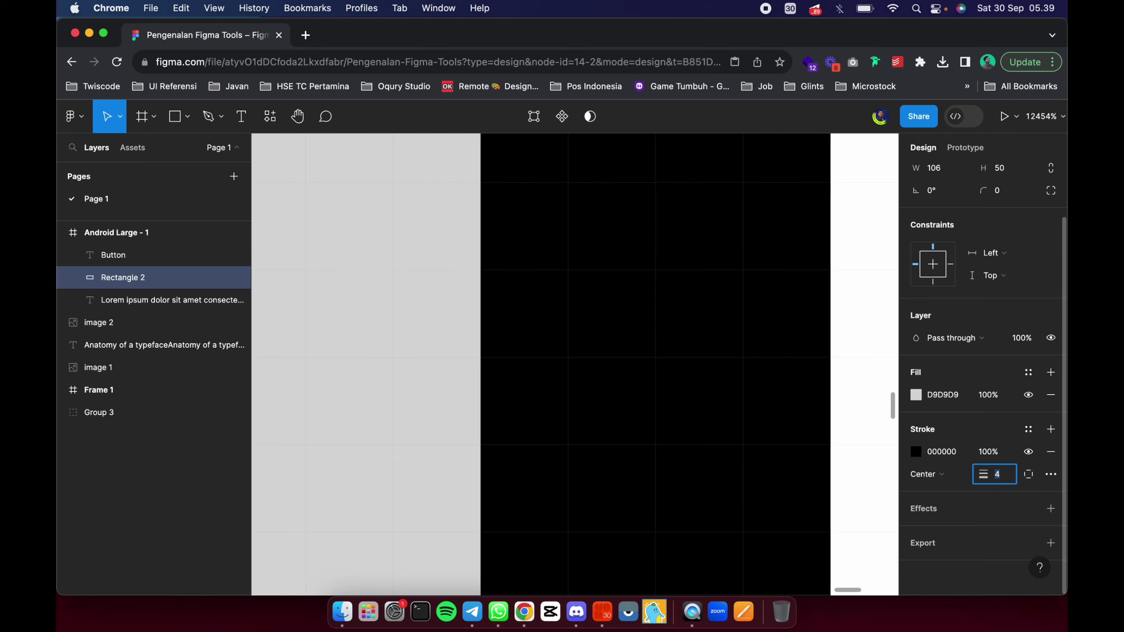
type("0")
scroll(745, 397, "down", 10)
scroll(745, 396, "down", 3)
Raise the stroke weight to 1 and select the lorem paragraph.
scroll(744, 396, "down", 2)
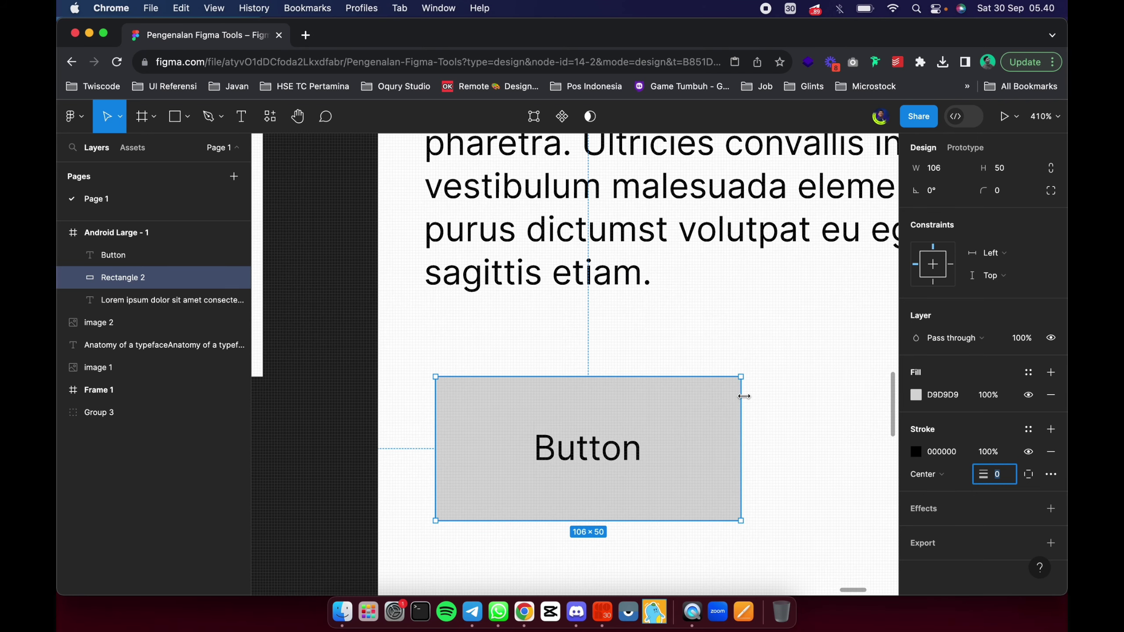
key("Up")
scroll(743, 394, "down", 3)
left_click(659, 294)
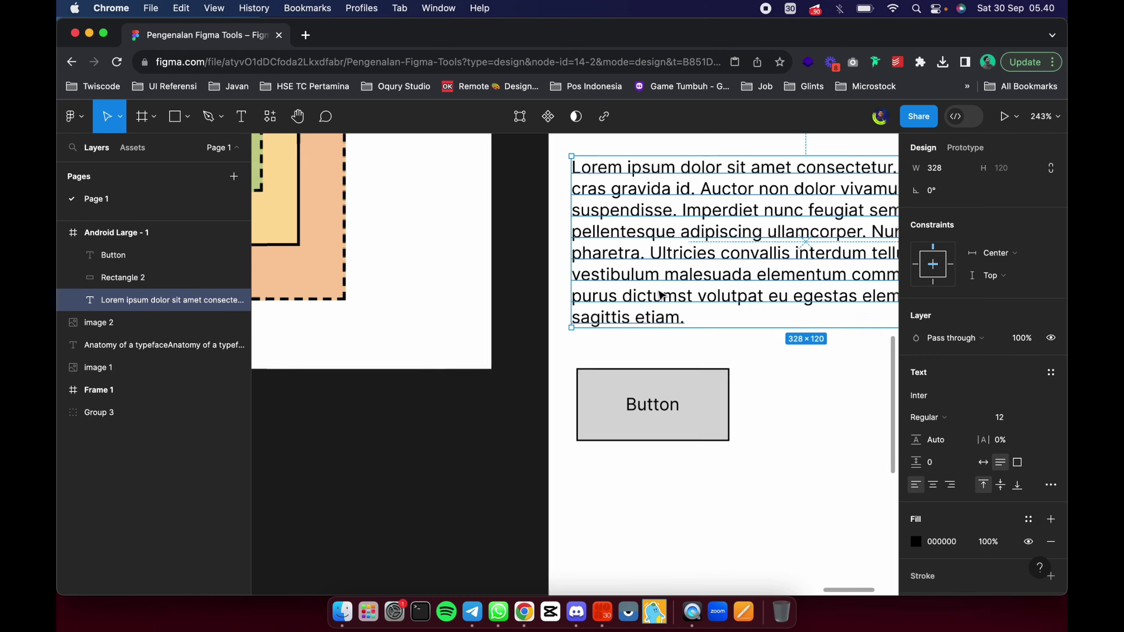
scroll(659, 294, "down", 3)
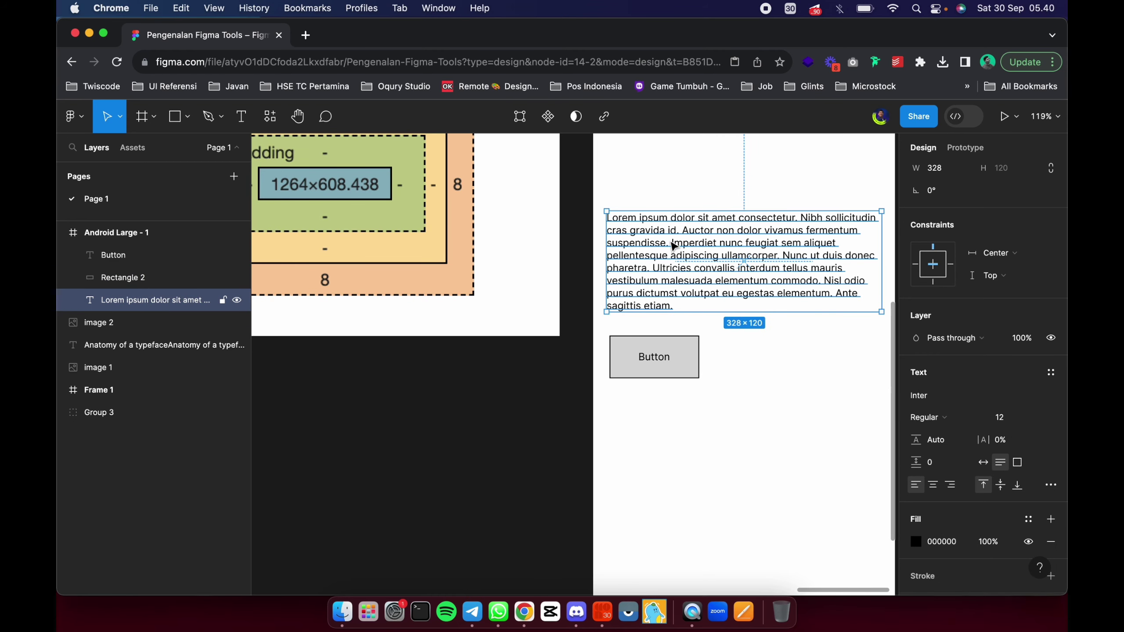
scroll(673, 246, "left", 3)
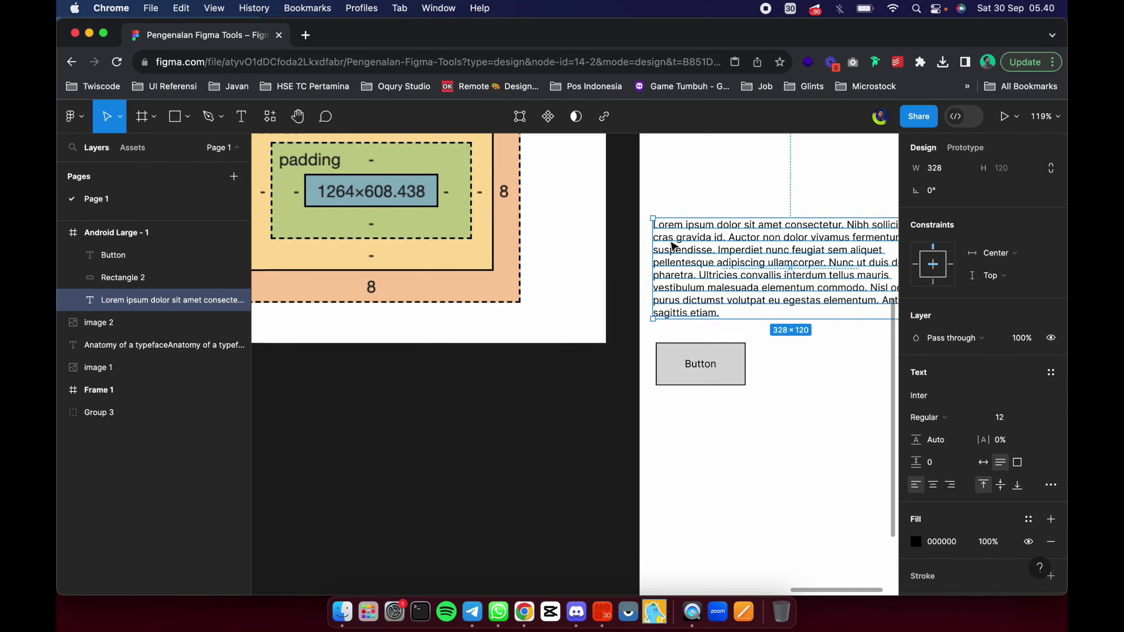
scroll(671, 239, "up", 2)
scroll(671, 239, "down", 1)
scroll(670, 239, "left", 1)
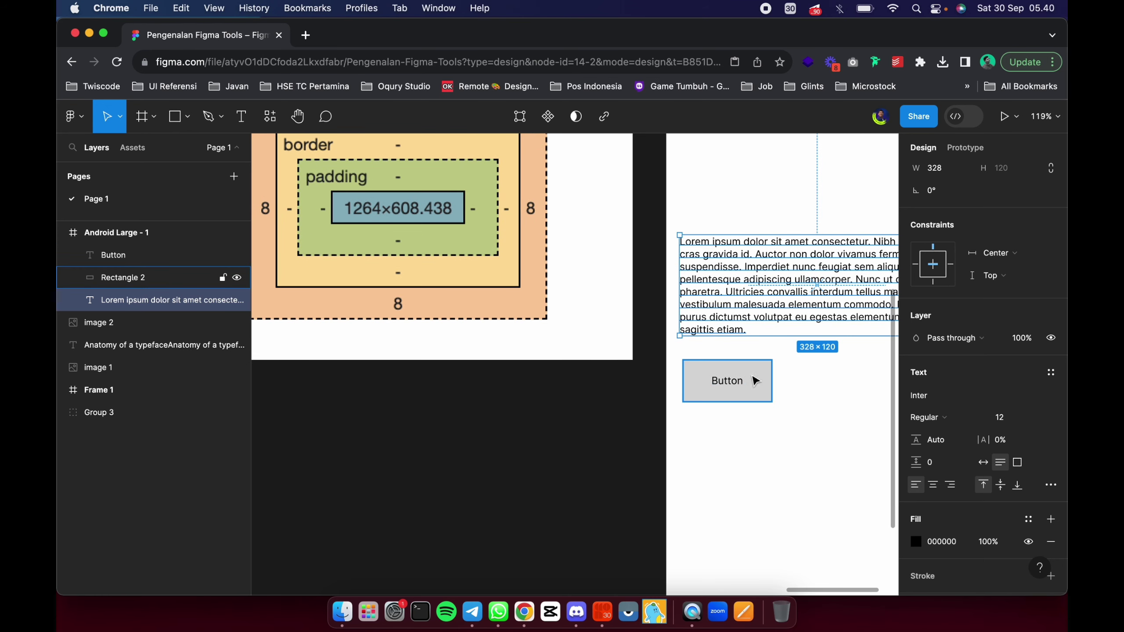
Check the Button label's and rectangle's spacing to the paragraph with Alt.
left_click(736, 384)
key("alt")
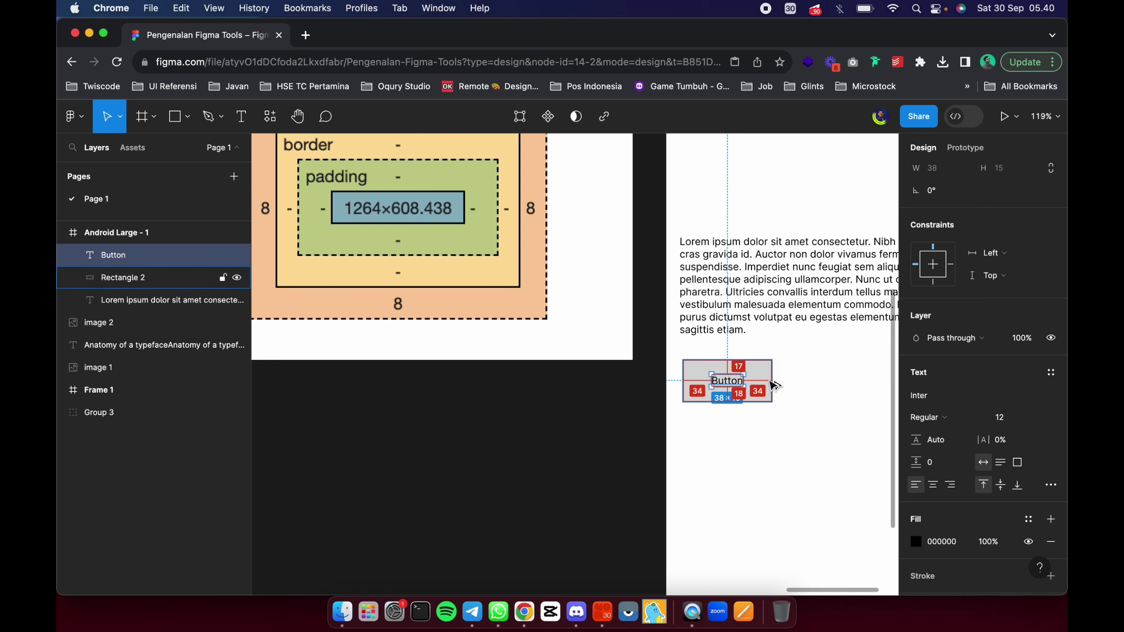
left_click(768, 380)
key("alt")
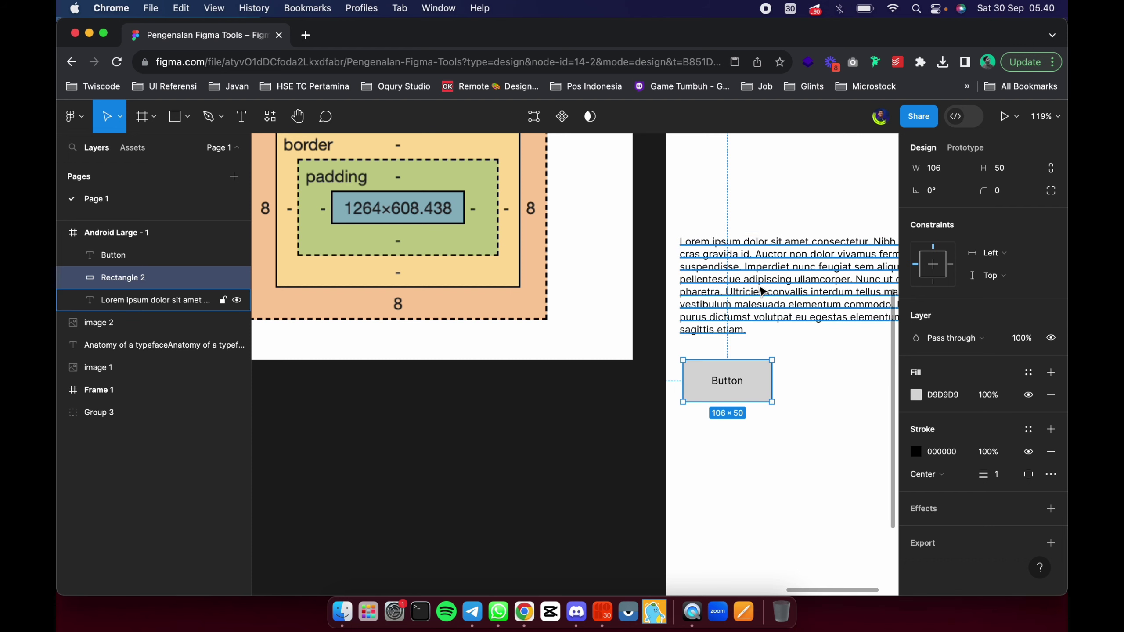
Select the Button label together with the grey rectangle.
scroll(761, 291, "down", 2)
scroll(761, 291, "down", 2)
scroll(761, 291, "down", 1)
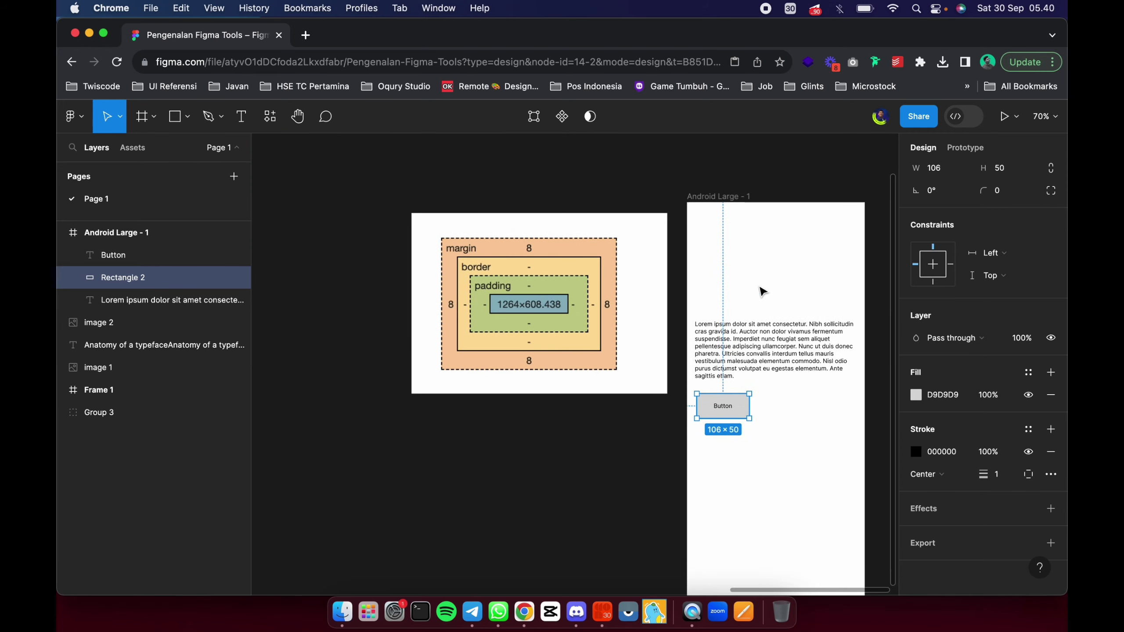
scroll(761, 291, "down", 1)
scroll(761, 291, "right", 3)
scroll(761, 291, "down", 1)
scroll(761, 291, "up", 2)
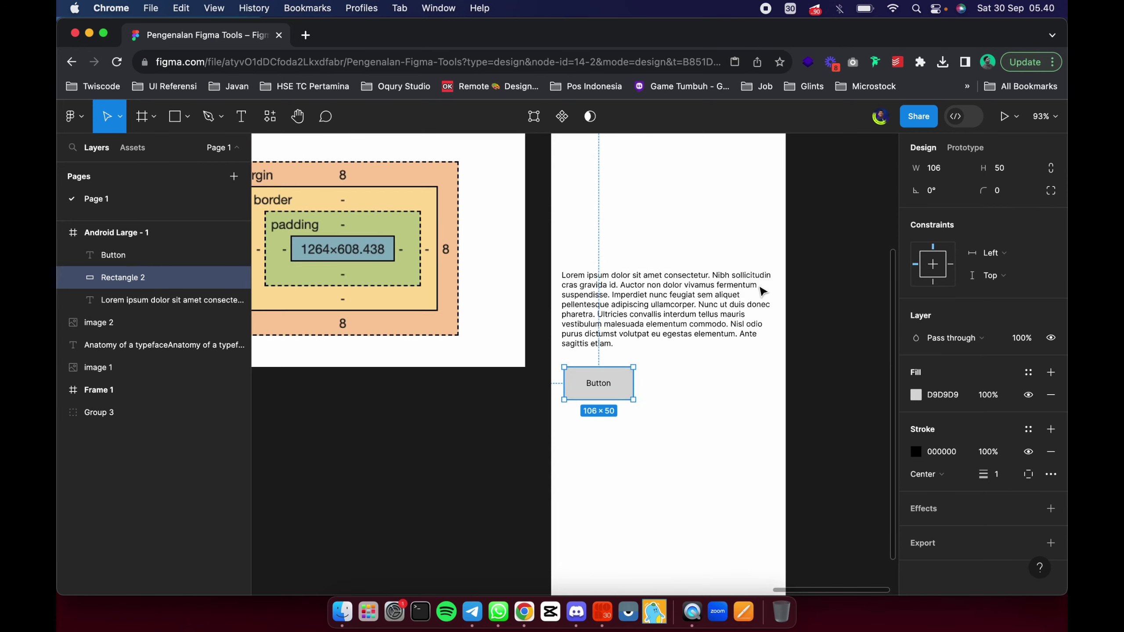
scroll(761, 291, "up", 1)
left_click(661, 371)
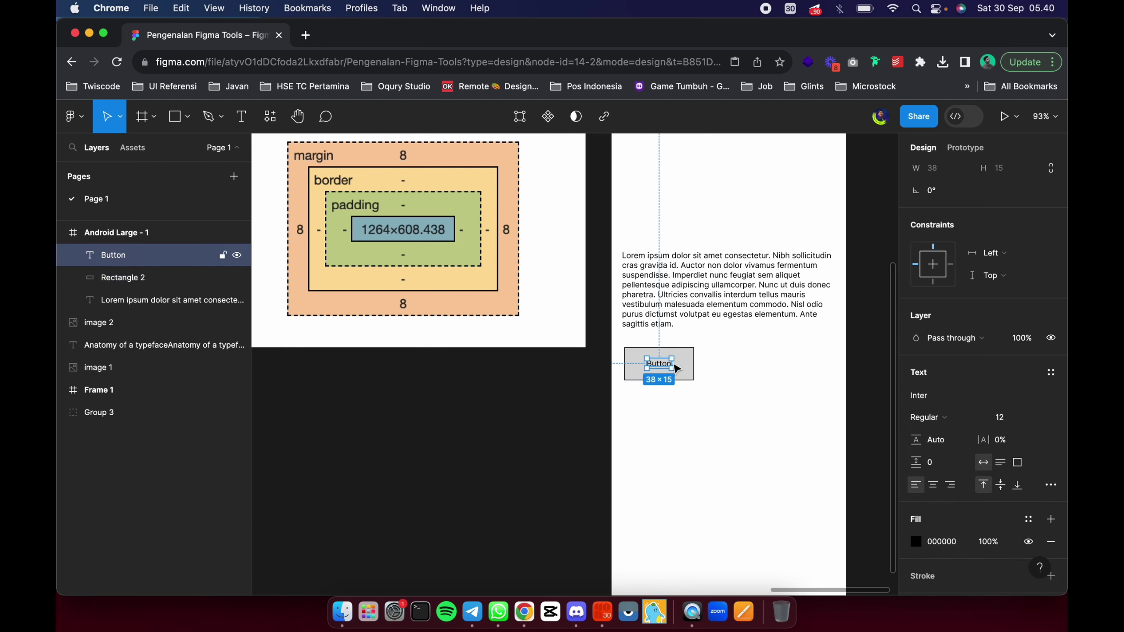
Group the label and rectangle, then nudge the group to X 16, 16 px below the paragraph.
key("super+g")
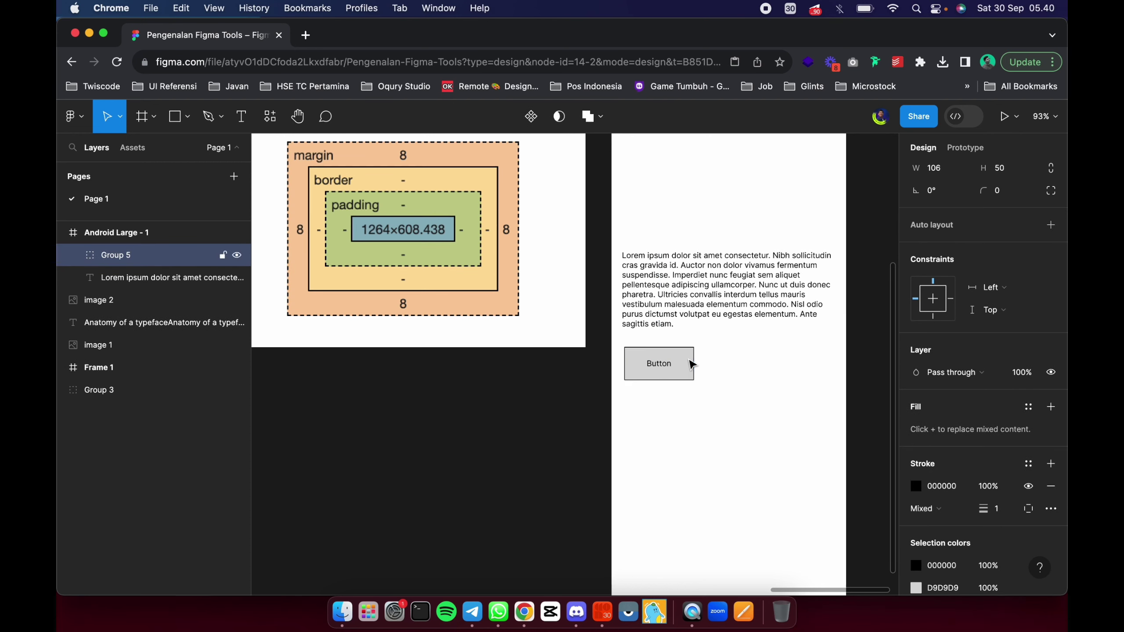
left_click(785, 364)
left_click(649, 361)
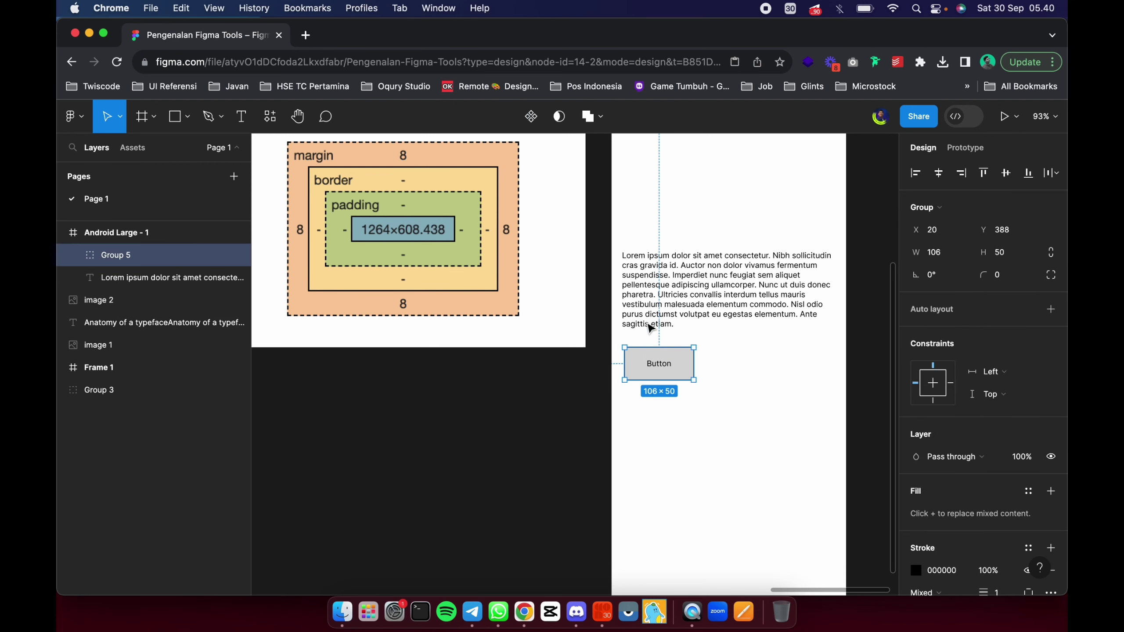
key("Left")
key("Left")
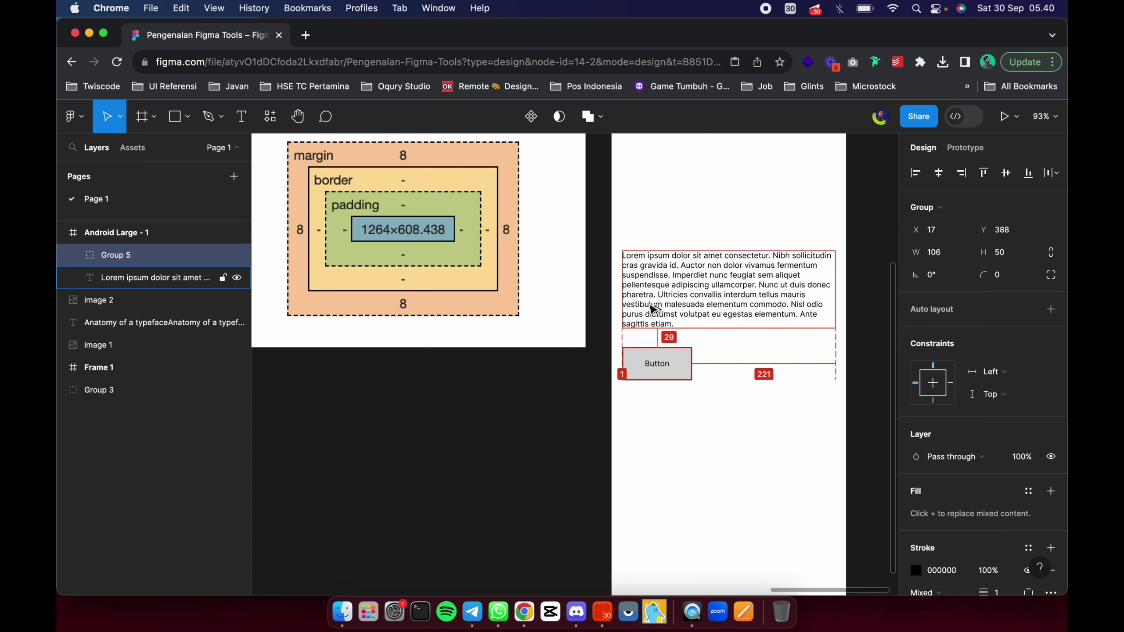
key("Left")
key("Left")
key("Up")
key("Up")
key("Up")
key("Up")
key("Up")
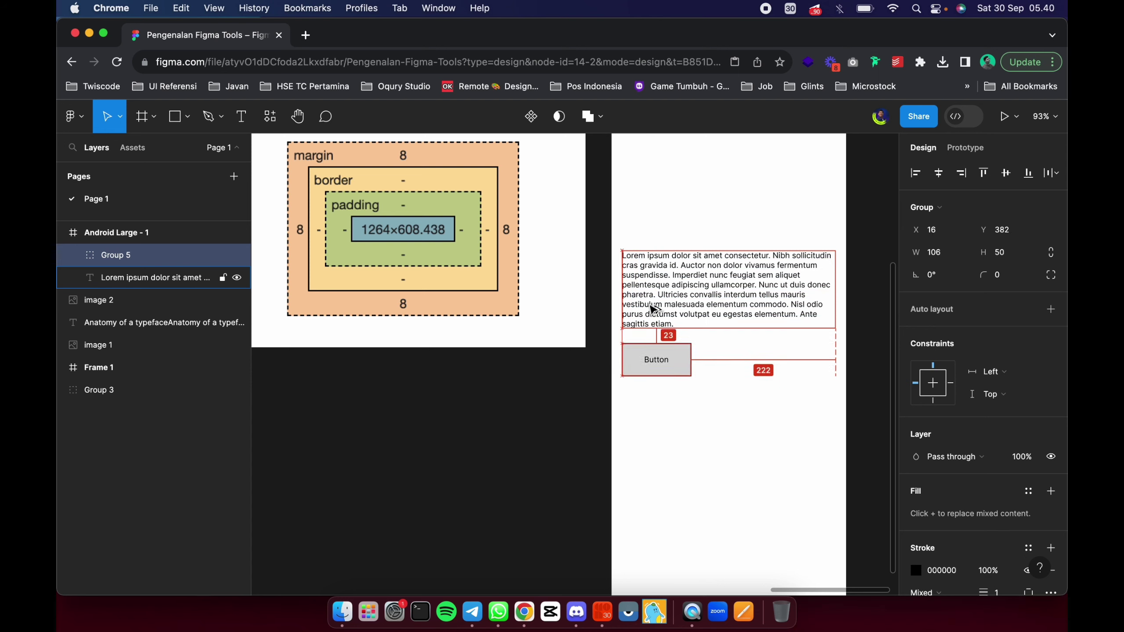
key("Up")
key("Up")
key("Up")
key("Up")
key("Up")
key("Up")
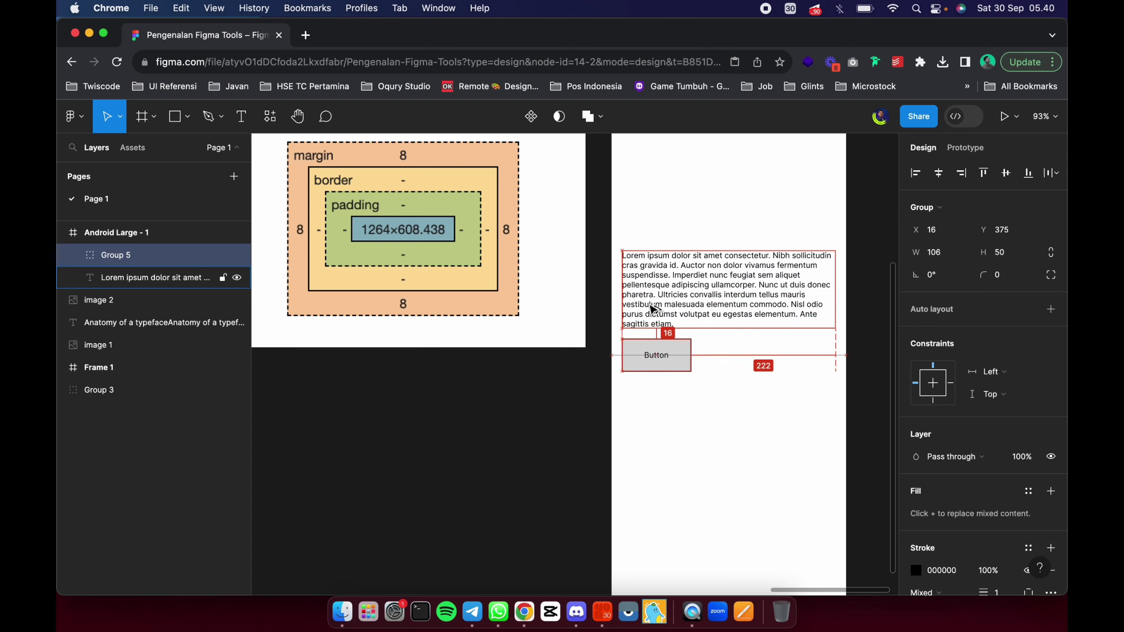
Recheck the paragraph and button group, then open Preferences from the main menu.
left_click(722, 301)
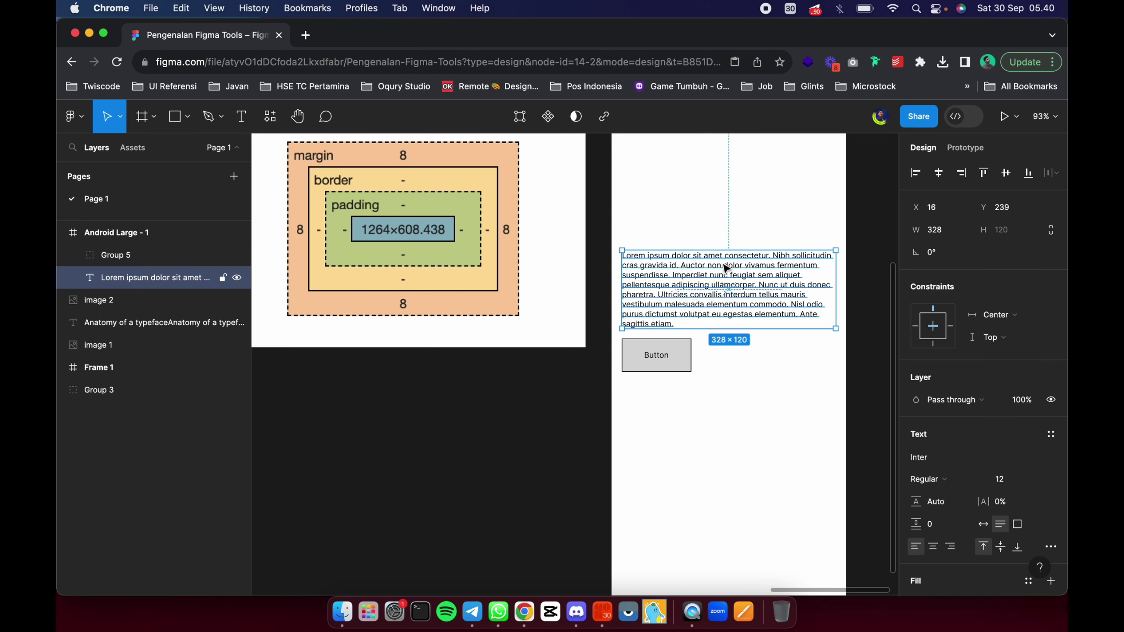
left_click(738, 214)
left_click(656, 357)
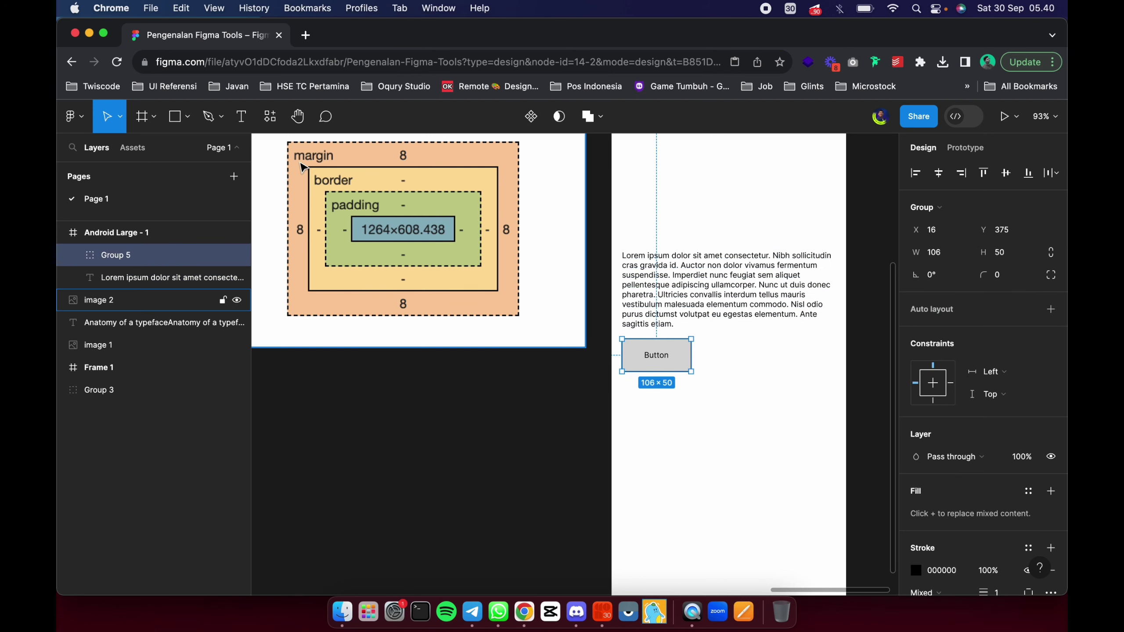
left_click(66, 121)
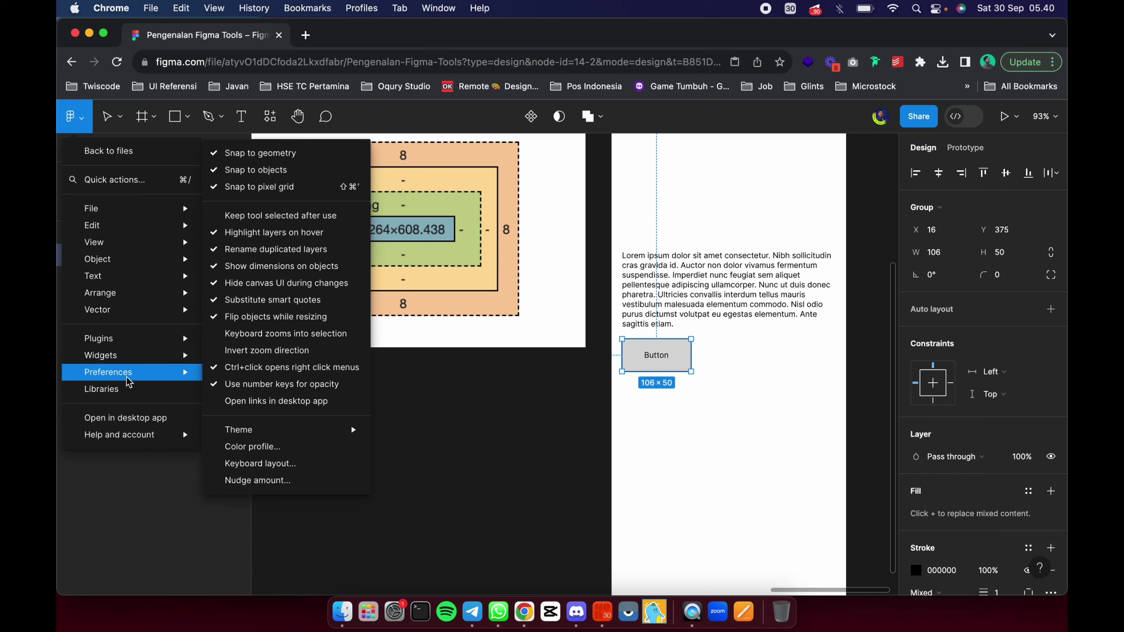
mouse_move(108, 372)
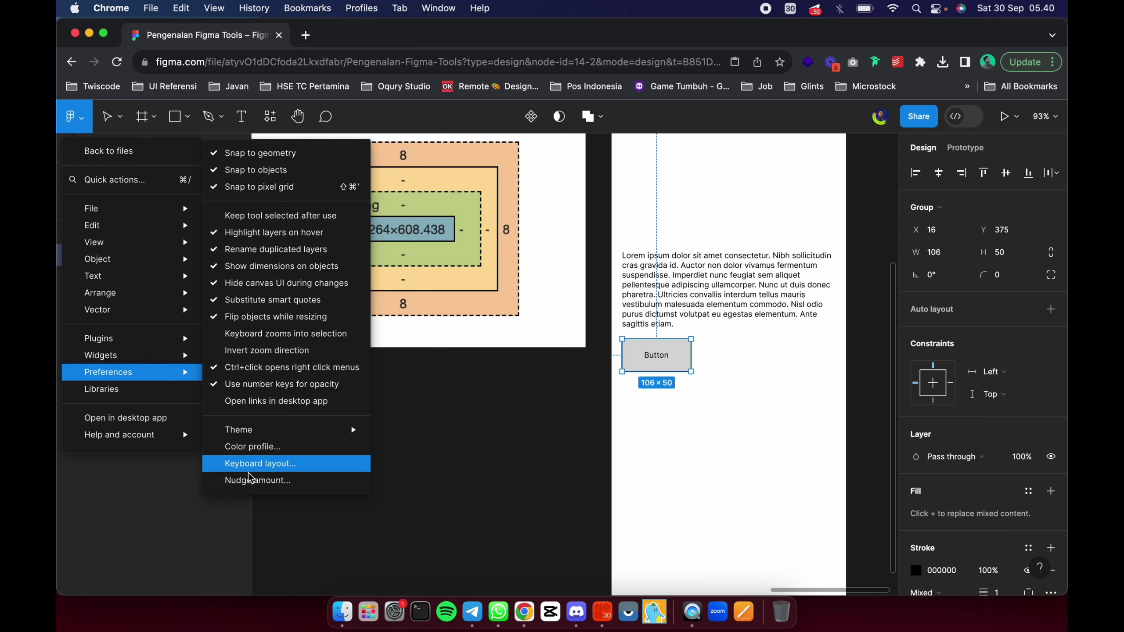
Review the Nudge amount preferences, keeping Small nudge 1 and Big nudge 8, and close them.
left_click(250, 481)
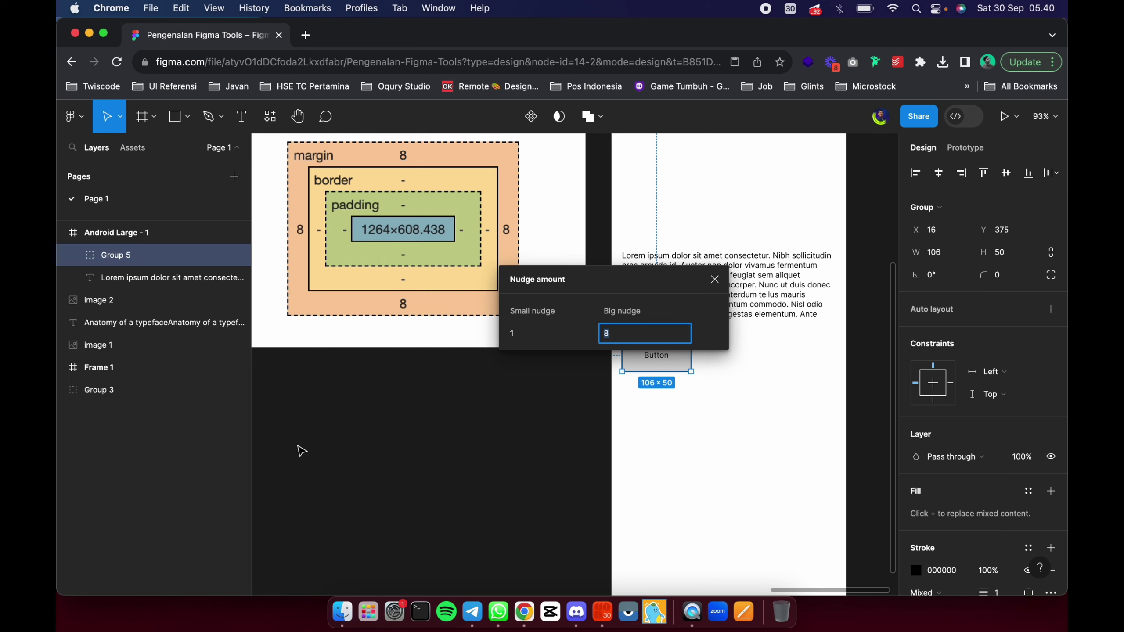
left_click(536, 339)
left_click(630, 334)
left_click(714, 278)
Measure the Button's gap to the paragraph, then nudge it down 16 px and back up.
scroll(717, 285, "down", 2)
scroll(717, 285, "right", 2)
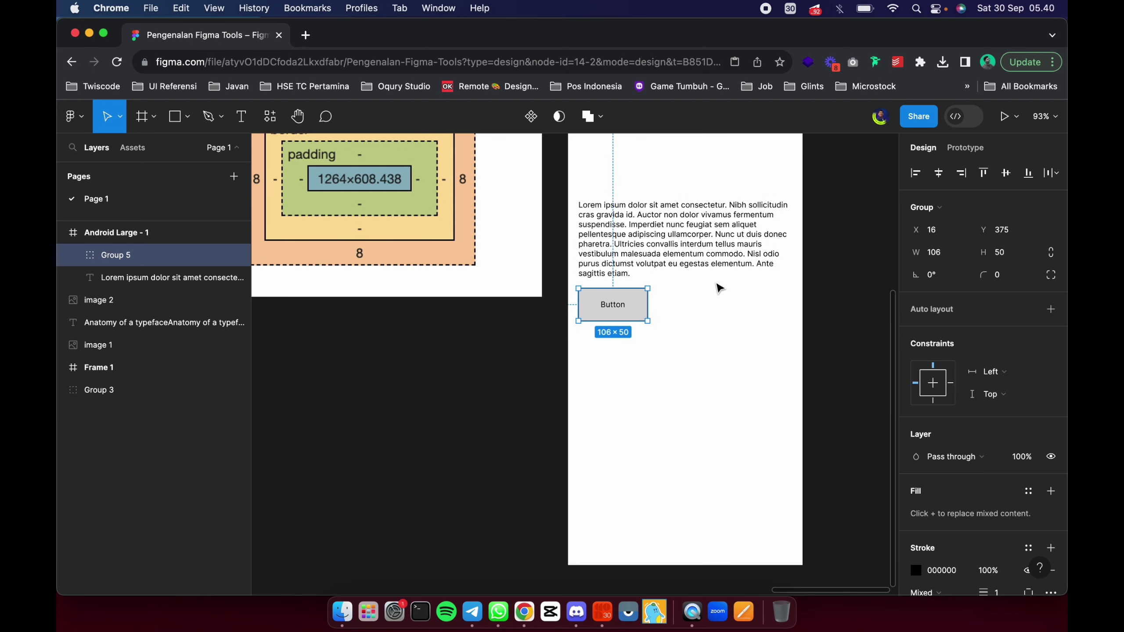
key("alt")
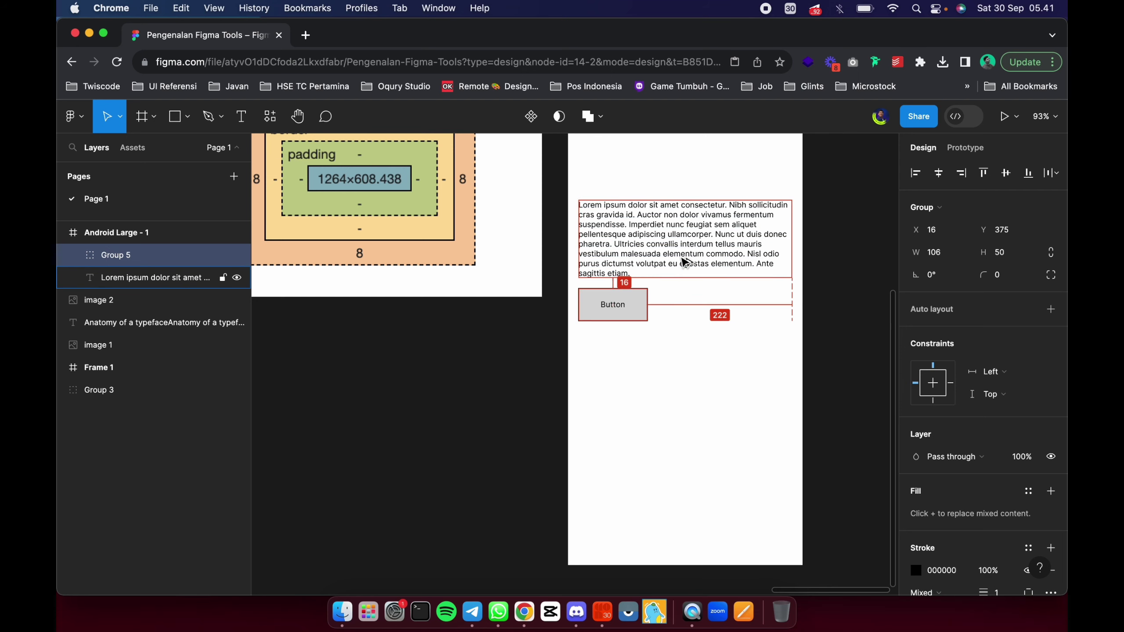
key("shift+Down")
key("shift+Down")
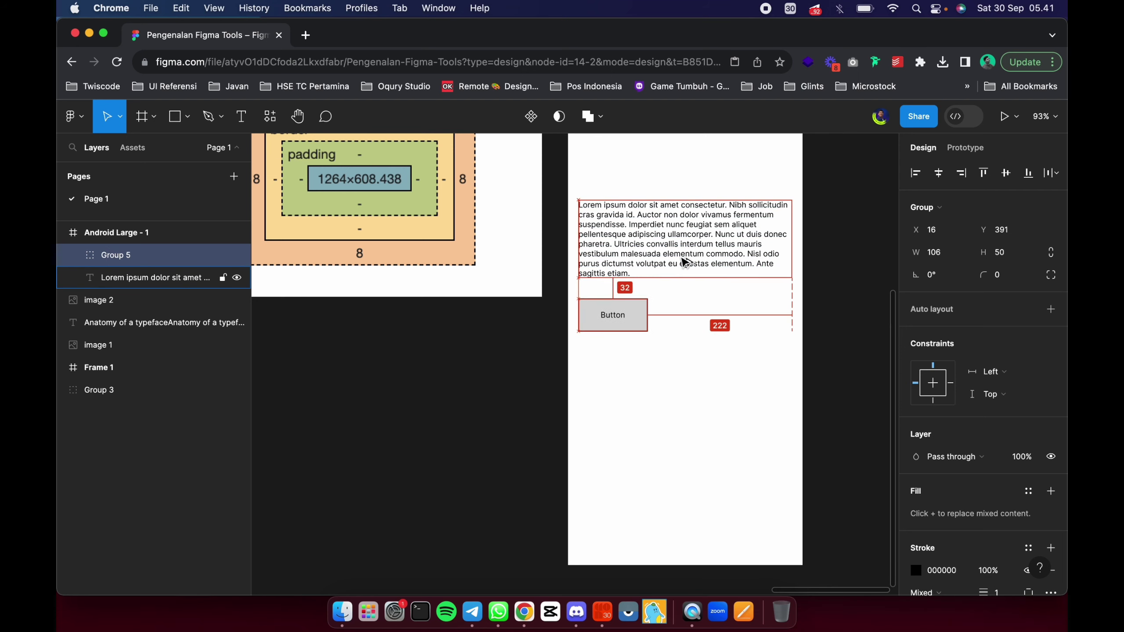
key("shift+Down")
key("shift+Down")
key("shift+Down")
key("shift+Up")
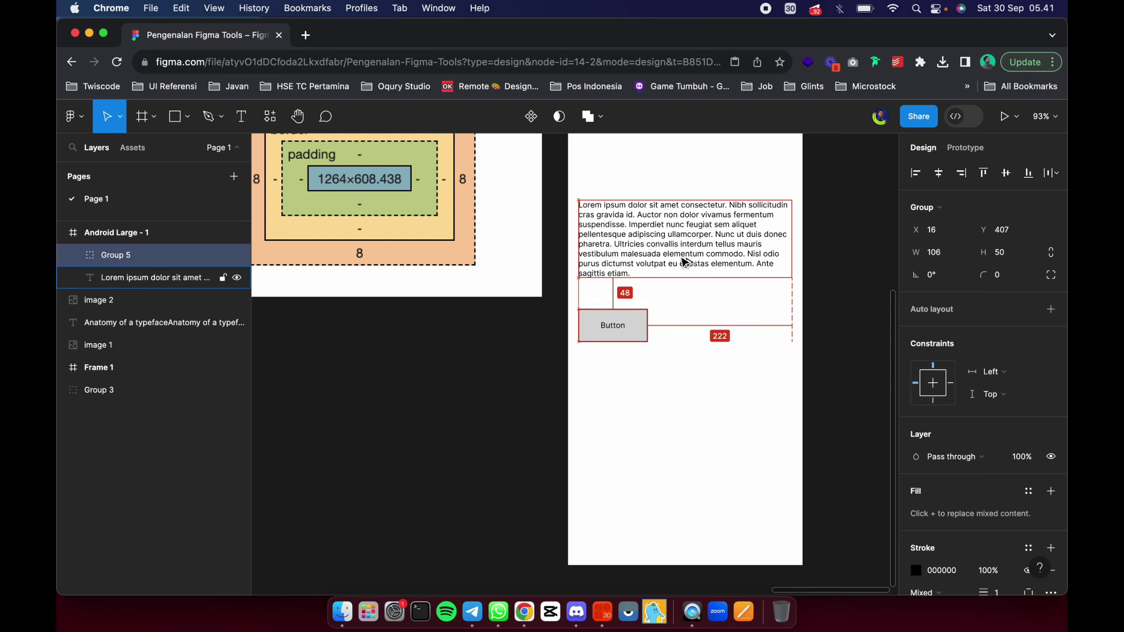
key("shift+Up")
key("shift+Up")
key("shift+Up")
key("shift+Up")
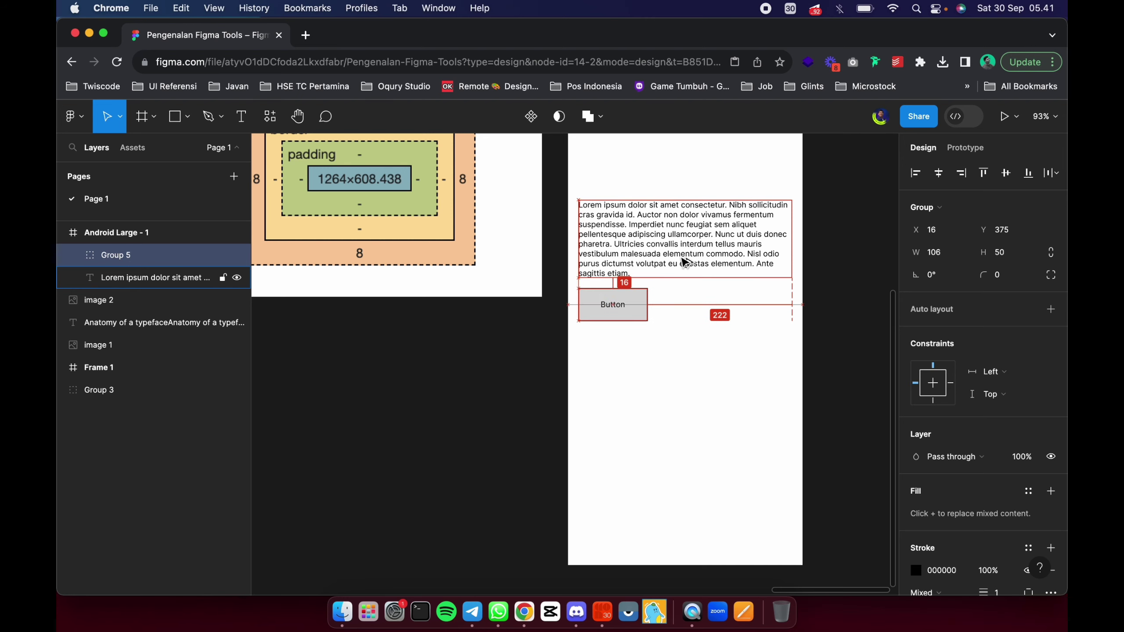
Test larger gaps with five 8 px downward nudges, then return the Button group to y 375.
key("shift+Down")
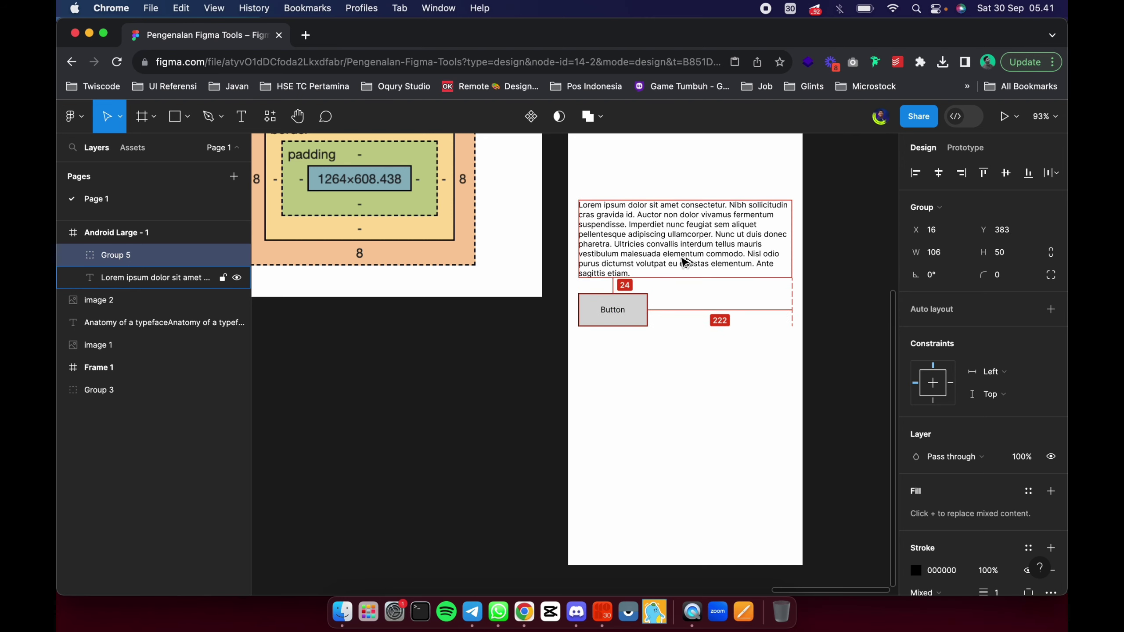
key("shift+Down")
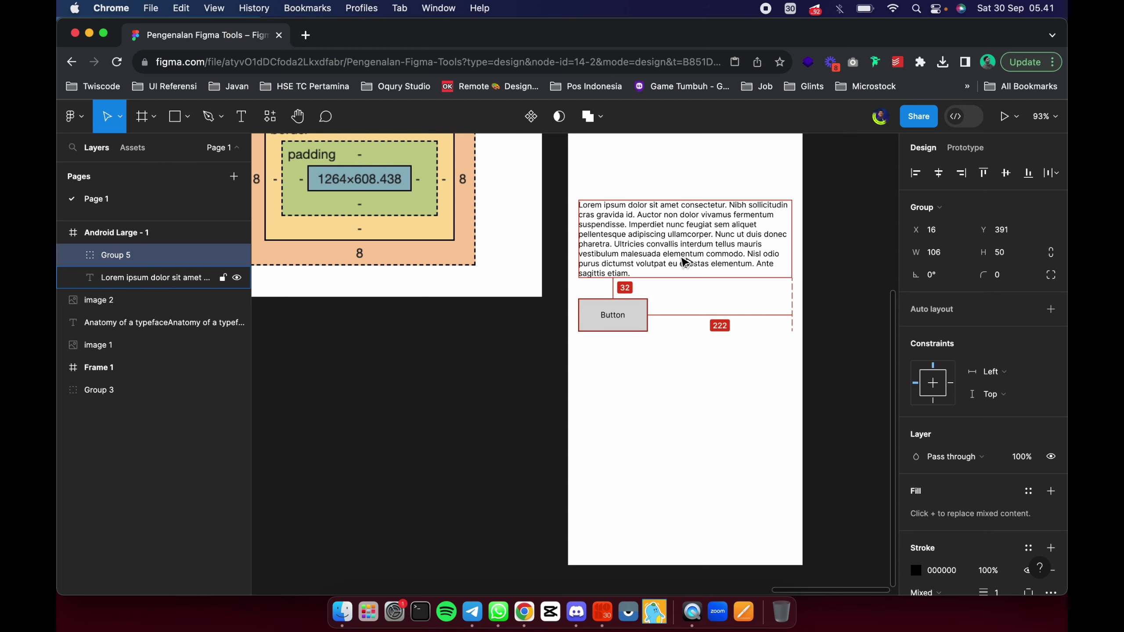
key("shift+Down")
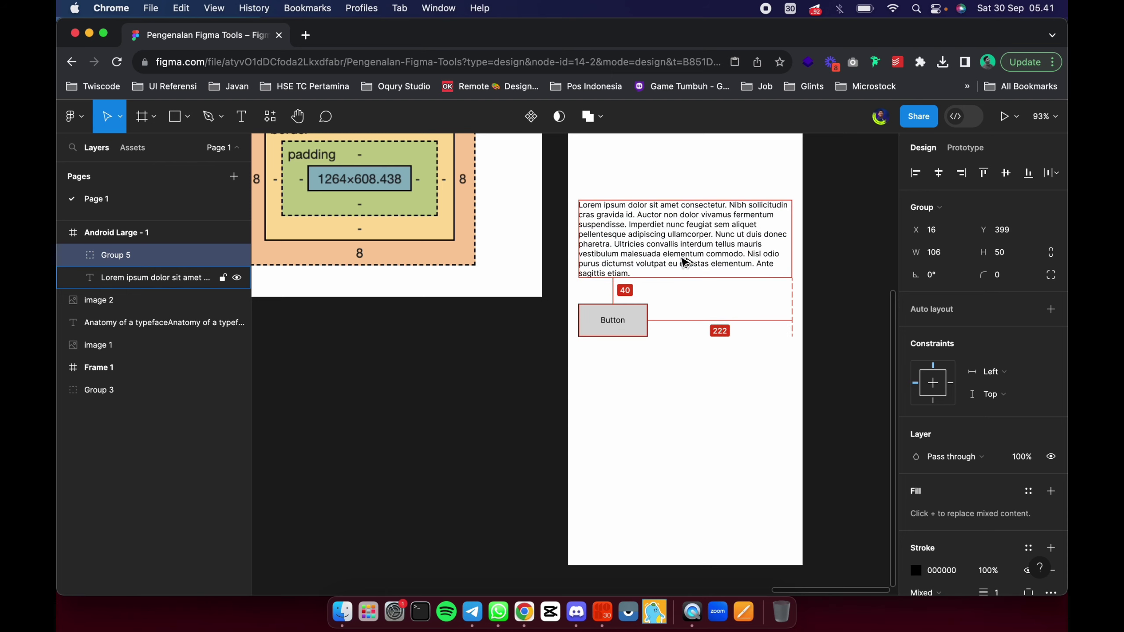
key("shift+Down")
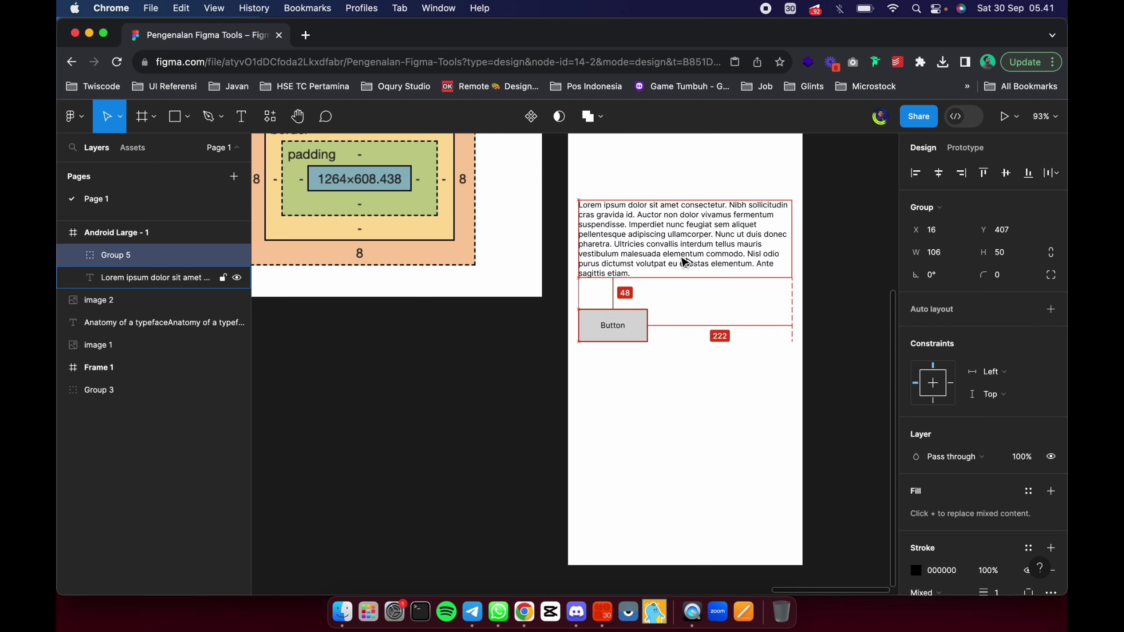
key("shift+Down")
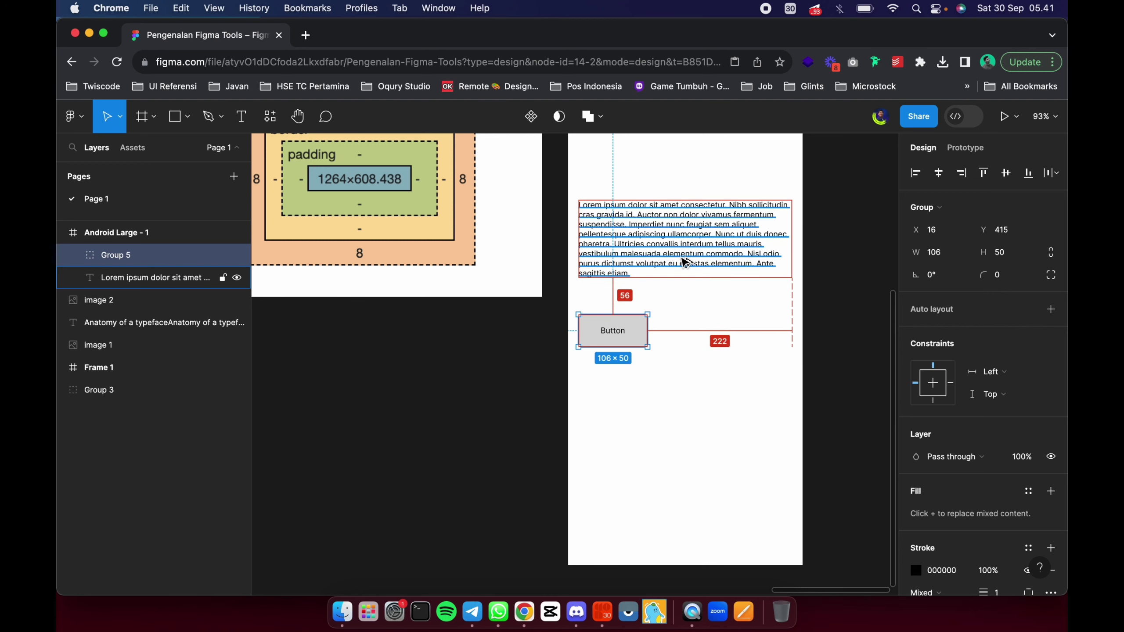
key("shift+Up")
key("shift+Up")
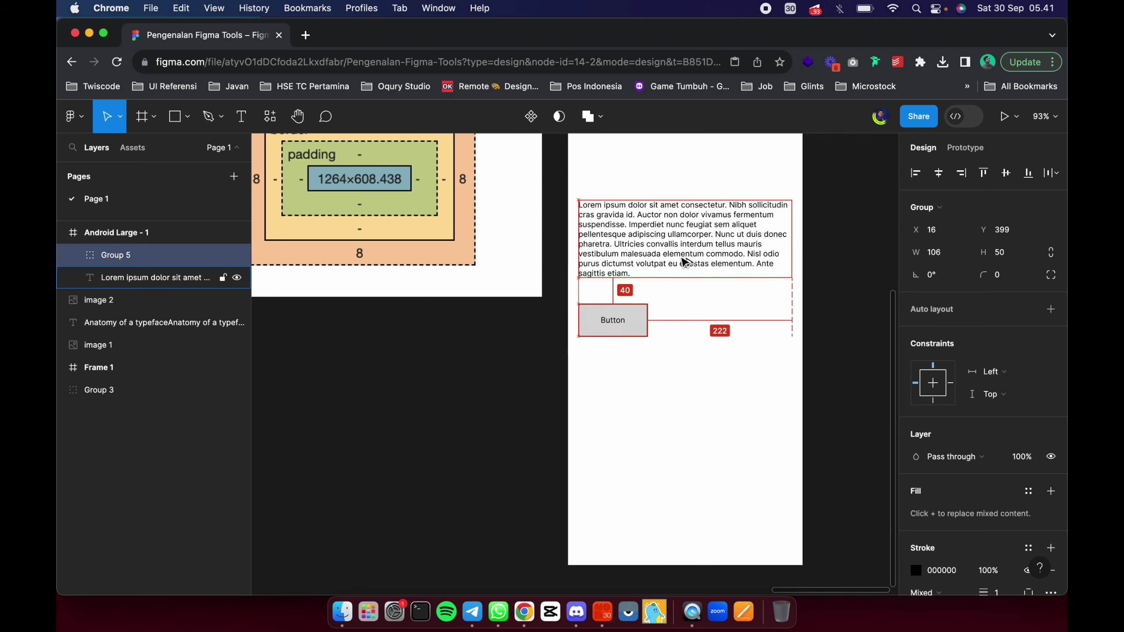
key("shift+Up")
key("shift+Up")
key("shift+Up")
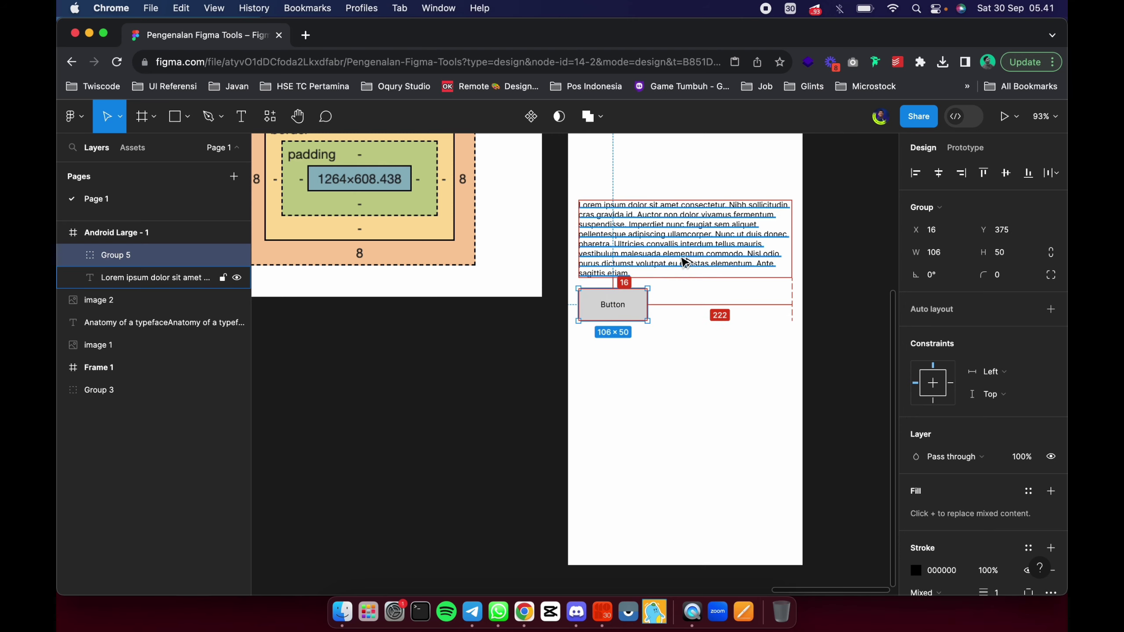
scroll(684, 262, "down", 2)
scroll(684, 262, "down", 2)
scroll(685, 262, "down", 2)
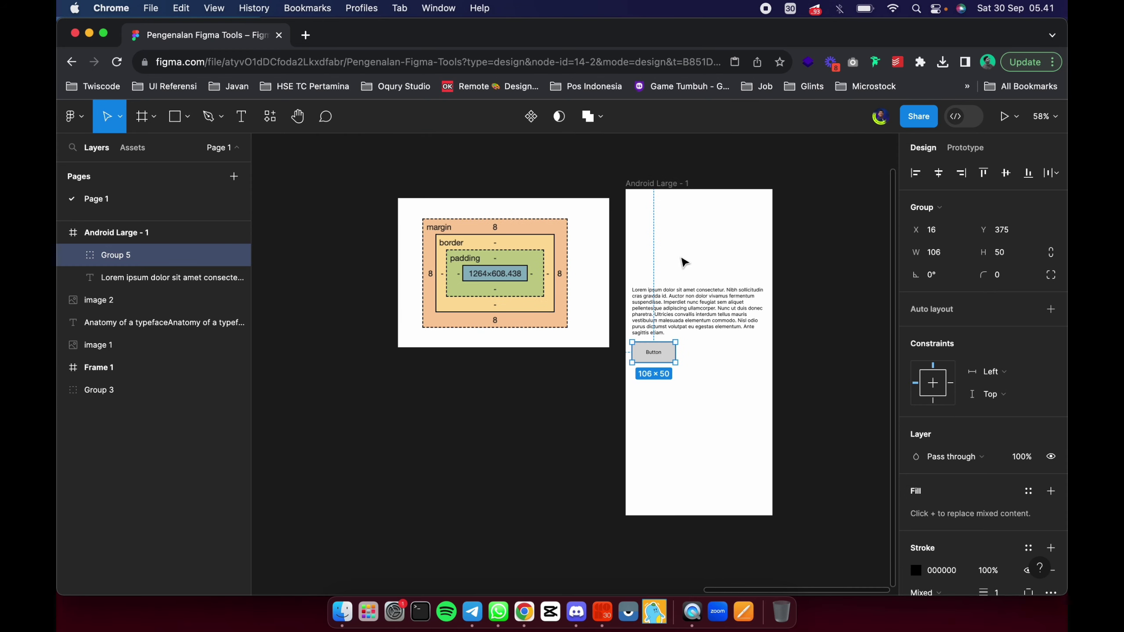
left_click(860, 228)
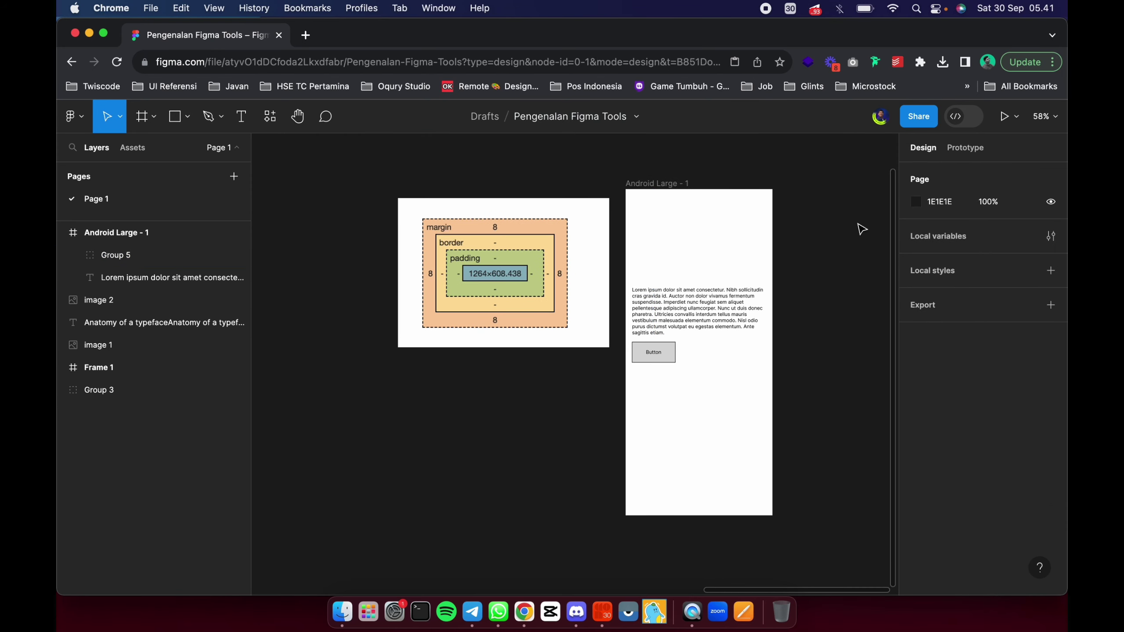